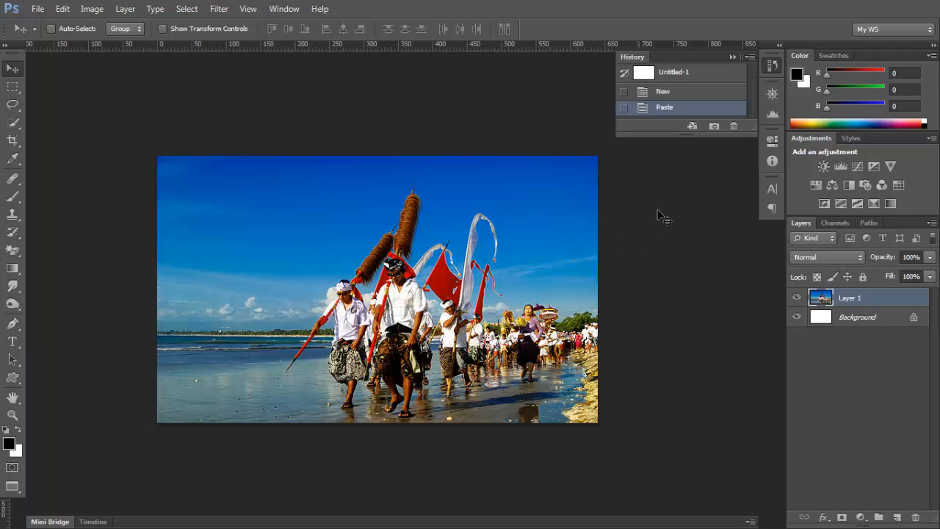
- Add a Levels adjustment layer above Layer 1 with the shadow input at 61 and the highlight input at 202
left_click(771, 64)
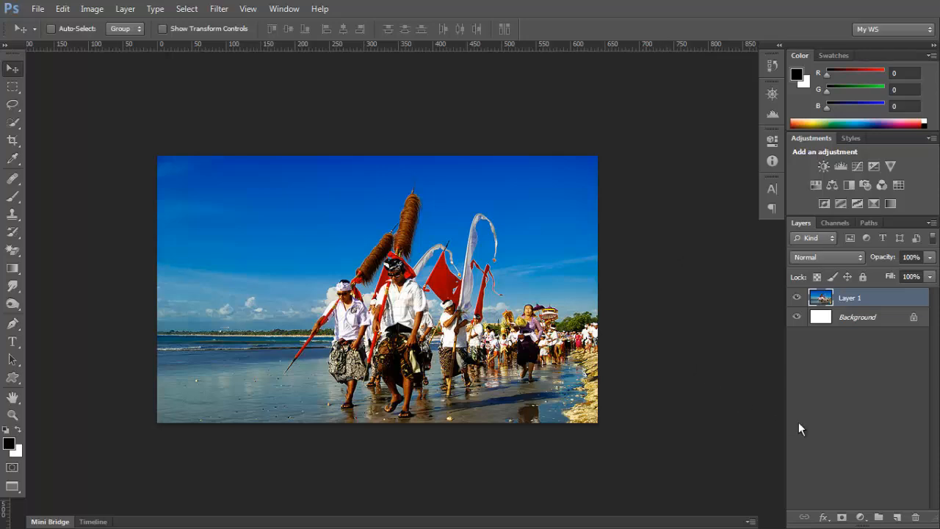
left_click(860, 517)
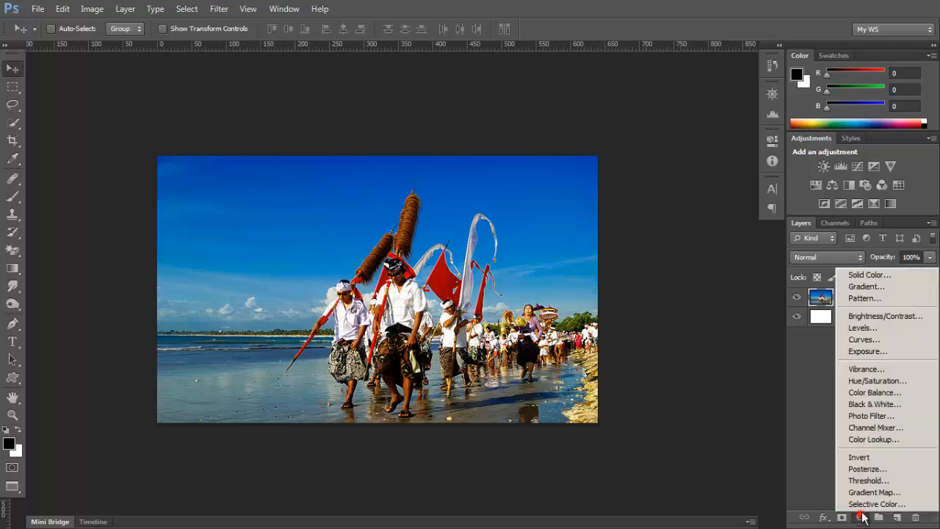
left_click(861, 330)
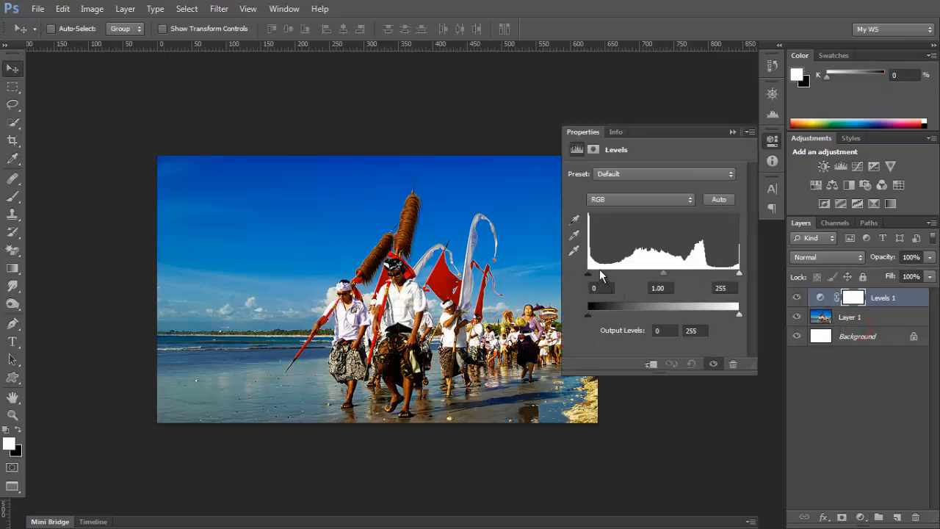
left_click_drag(588, 274, 624, 274)
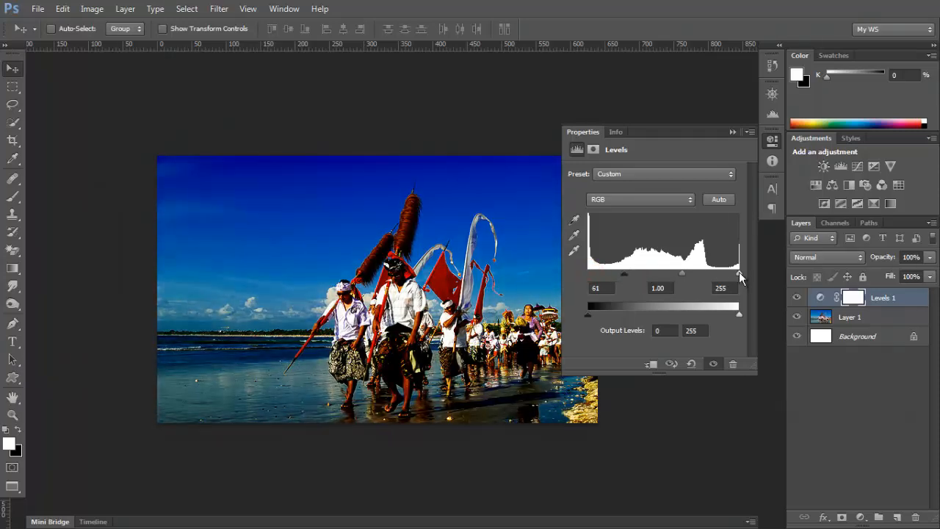
left_click_drag(739, 274, 707, 274)
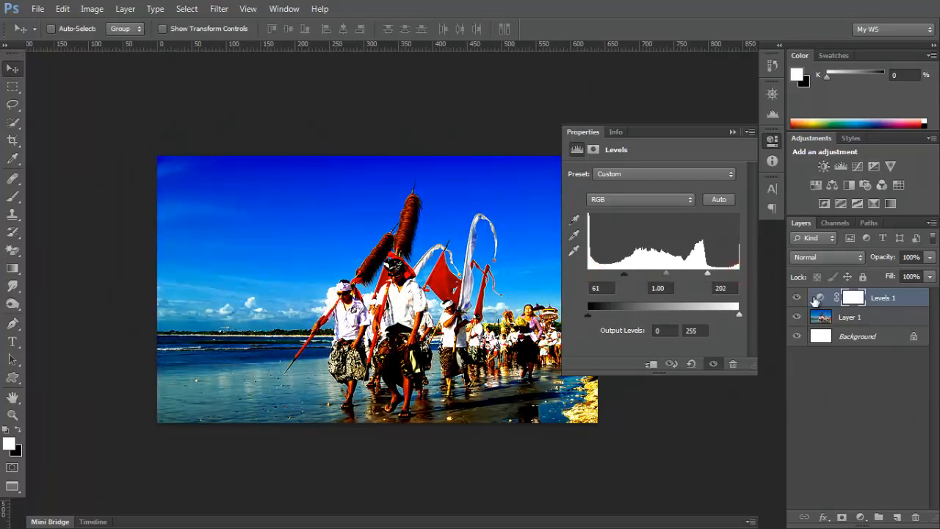
- Toggle the Levels adjustment layer's visibility to compare the photo with and without the correction
left_click(797, 298)
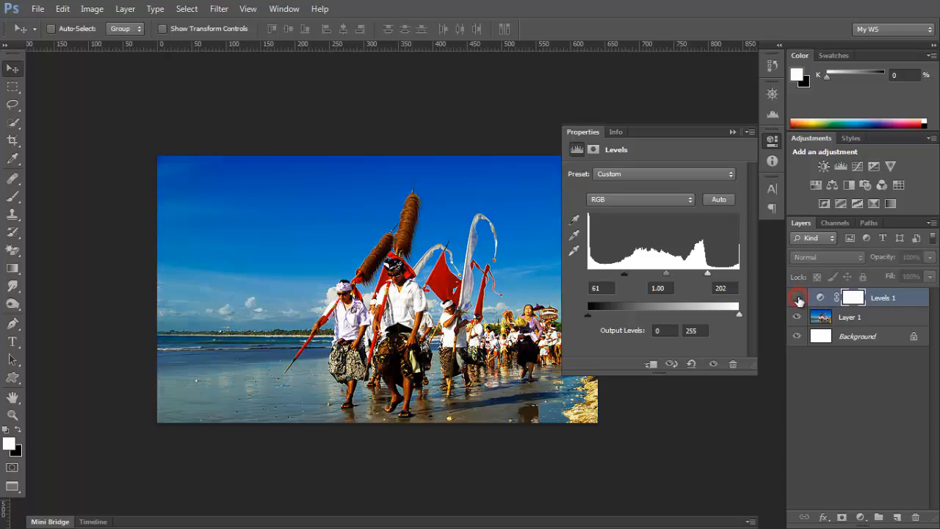
left_click(797, 298)
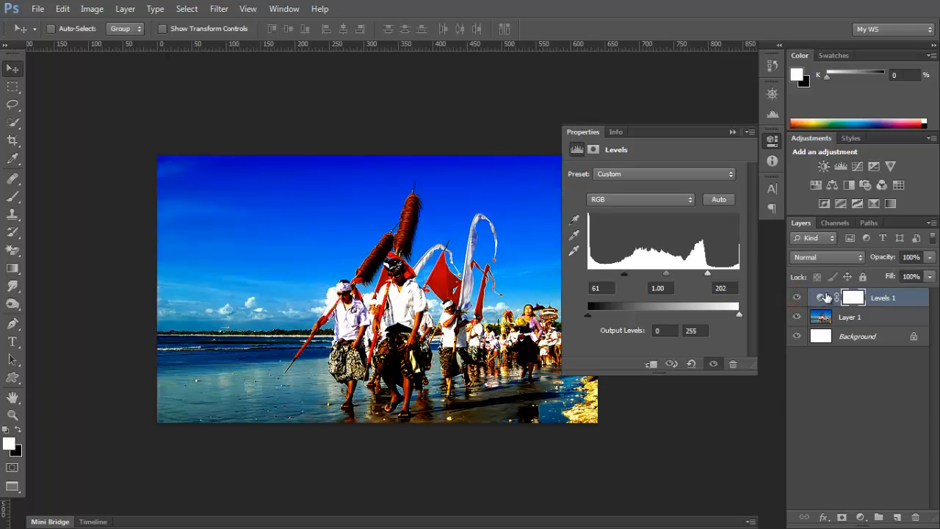
left_click(797, 297)
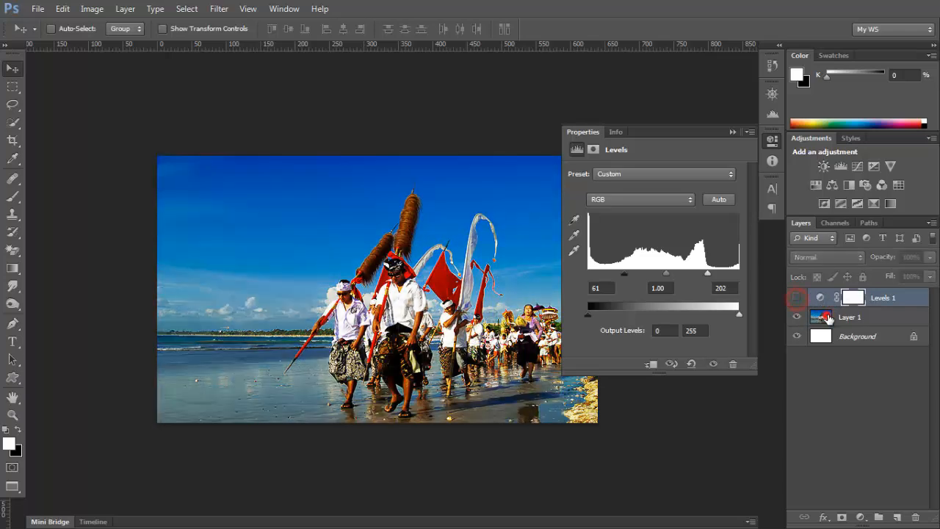
left_click(828, 318)
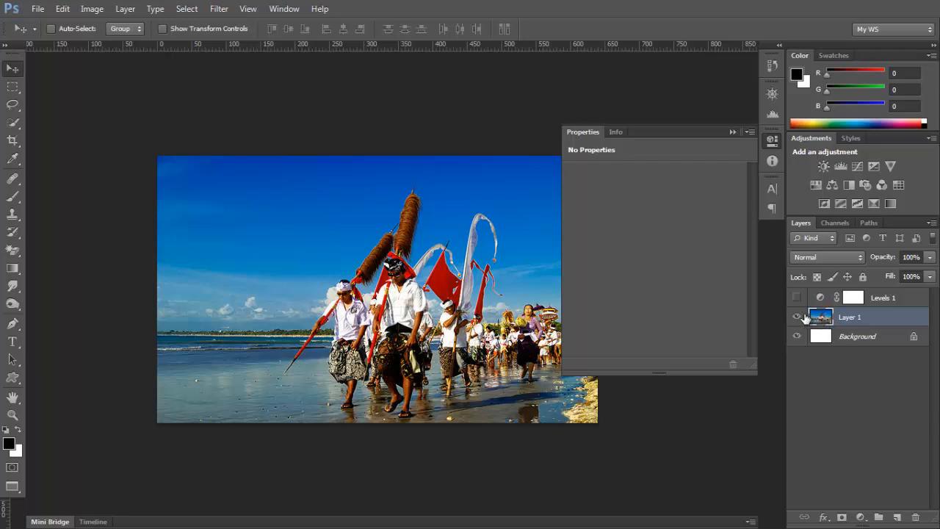
left_click(797, 297)
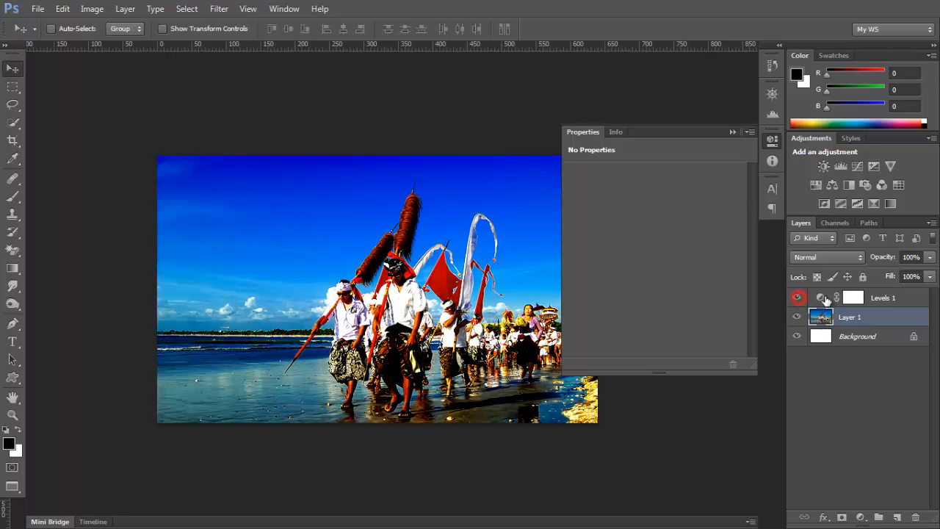
- Delete the Levels adjustment layer and collapse its properties
left_click(818, 296)
left_click_drag(907, 432, 915, 517)
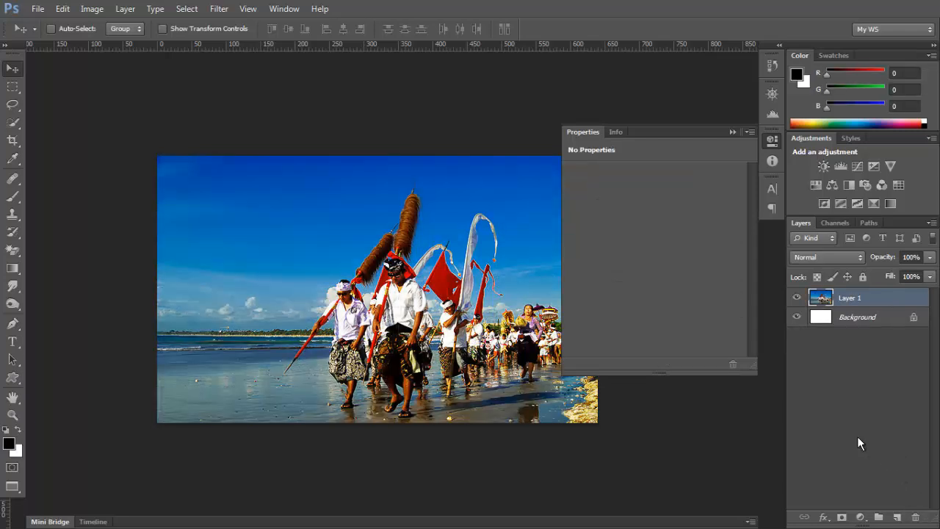
left_click(773, 140)
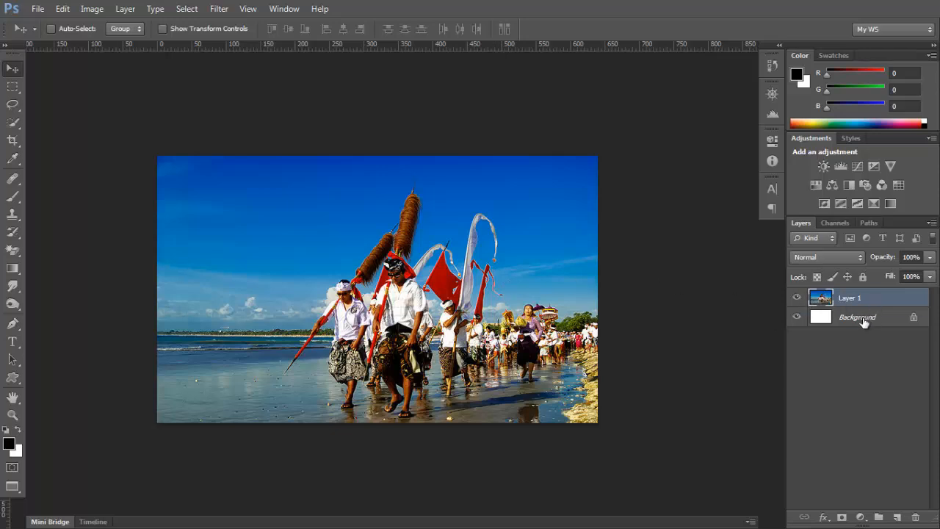
- Delete the Background layer, then hide and show Layer 1 to check it
left_click_drag(860, 321, 914, 517)
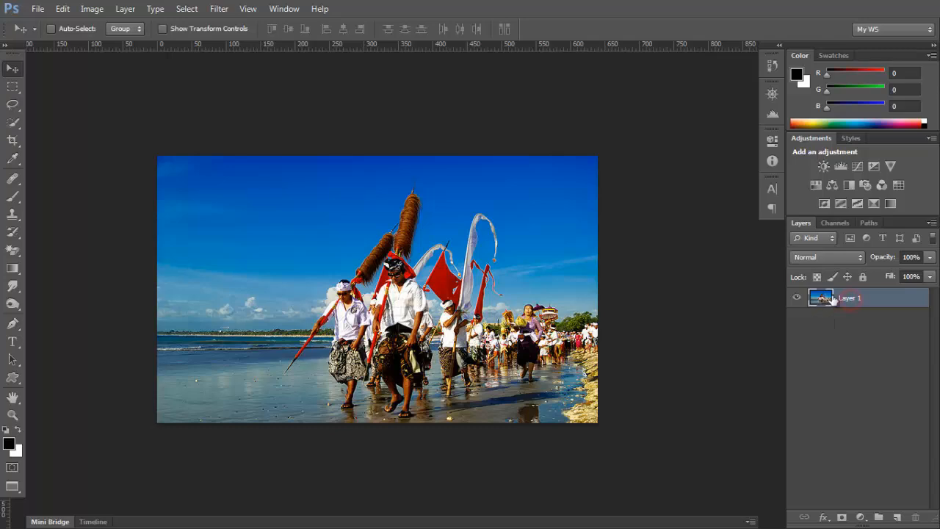
left_click(797, 298)
left_click(796, 297)
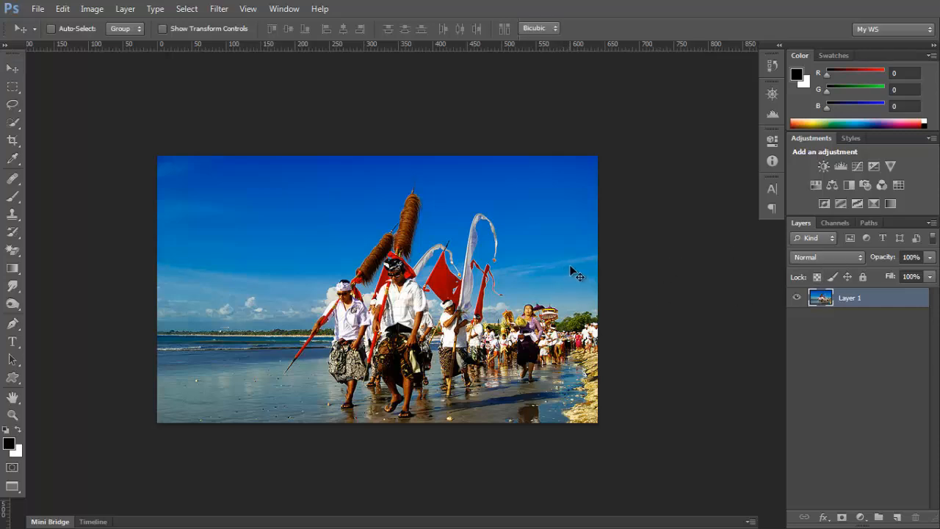
- Scale Layer 1 down around its center to about 7.5% with Free Transform and apply it
key("ctrl+t")
left_click_drag(598, 423, 395, 299)
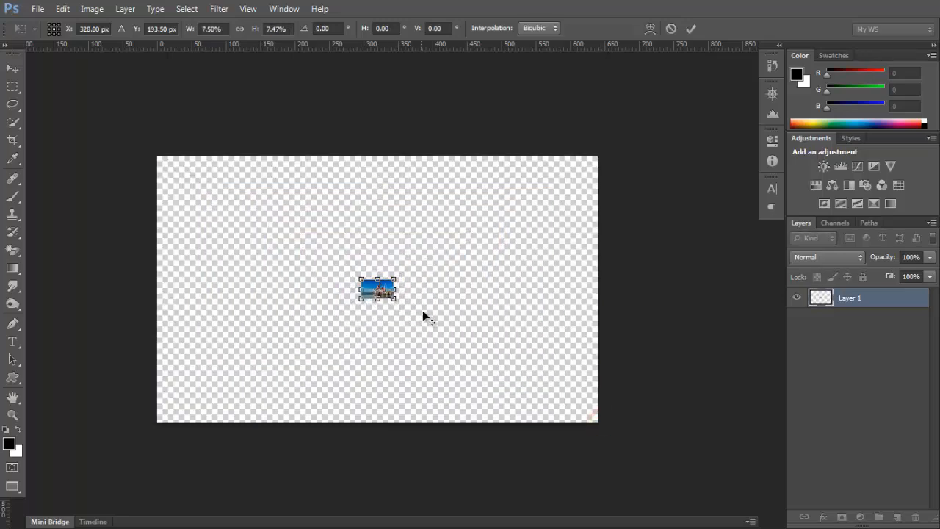
left_click(690, 29)
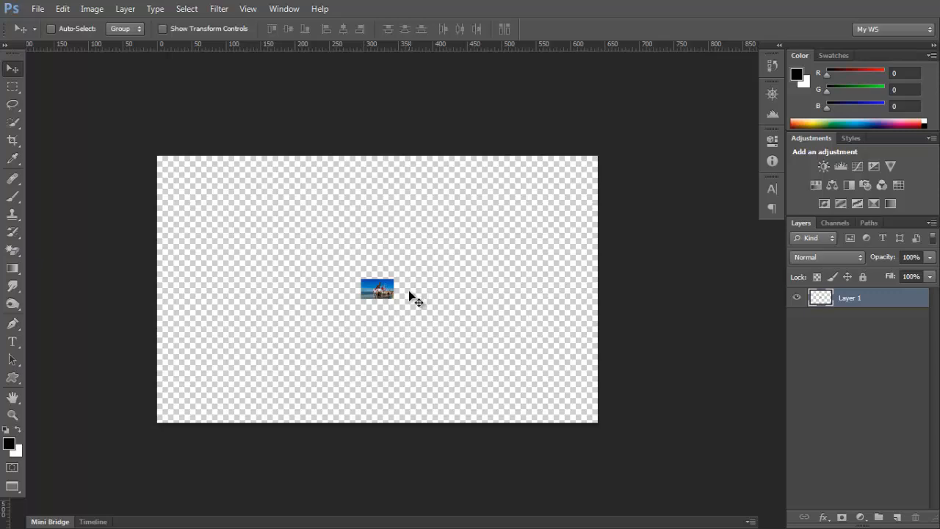
- Enlarge the shrunken Layer 1 around its center to about 1283% with Free Transform and apply it
key("ctrl+t")
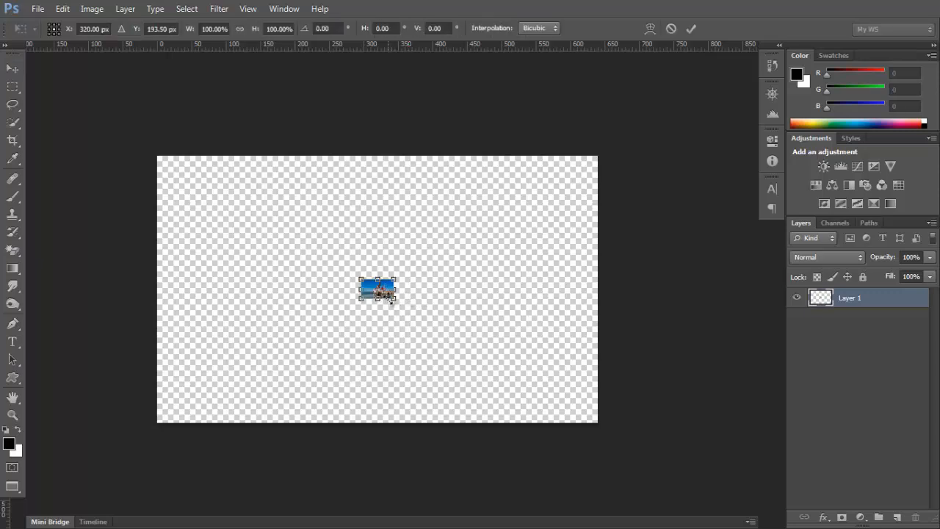
left_click_drag(397, 301, 605, 402)
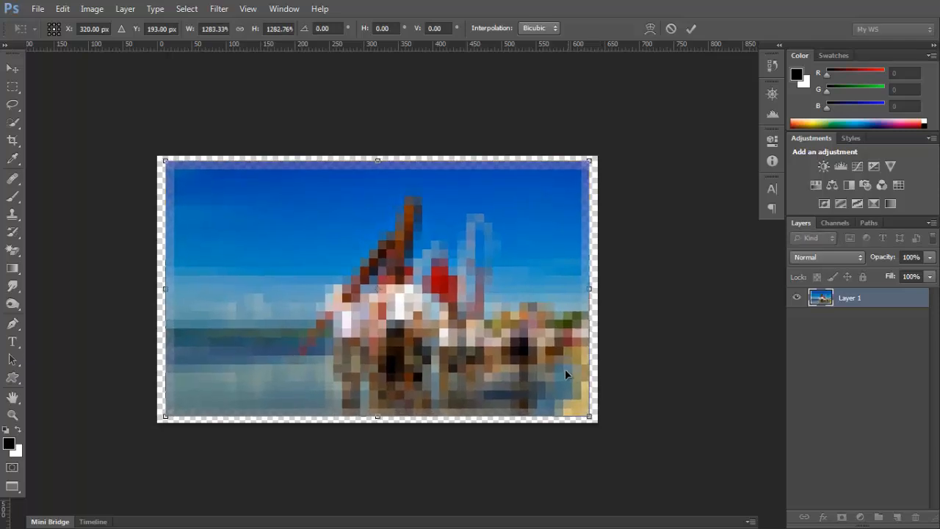
left_click(691, 29)
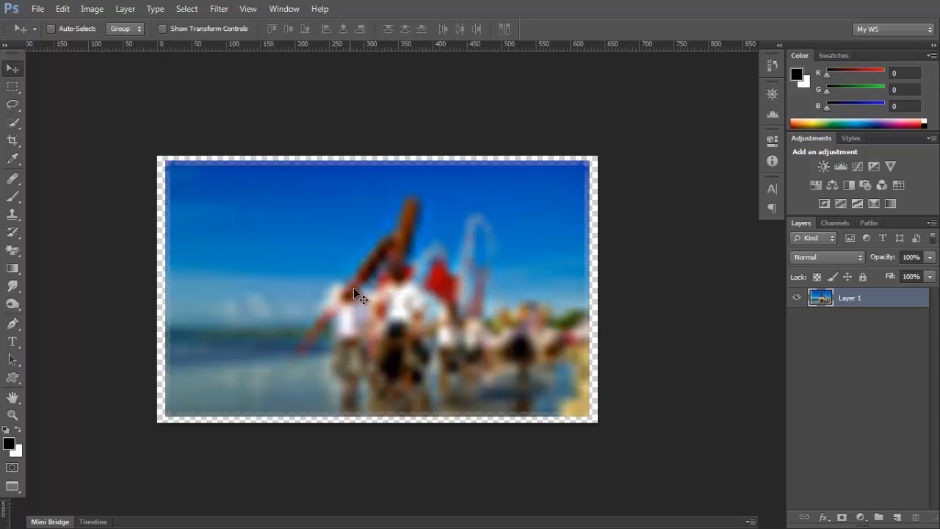
- Revert the document history to the Delete Layer state, undoing both transforms of the pixel layer
left_click(772, 64)
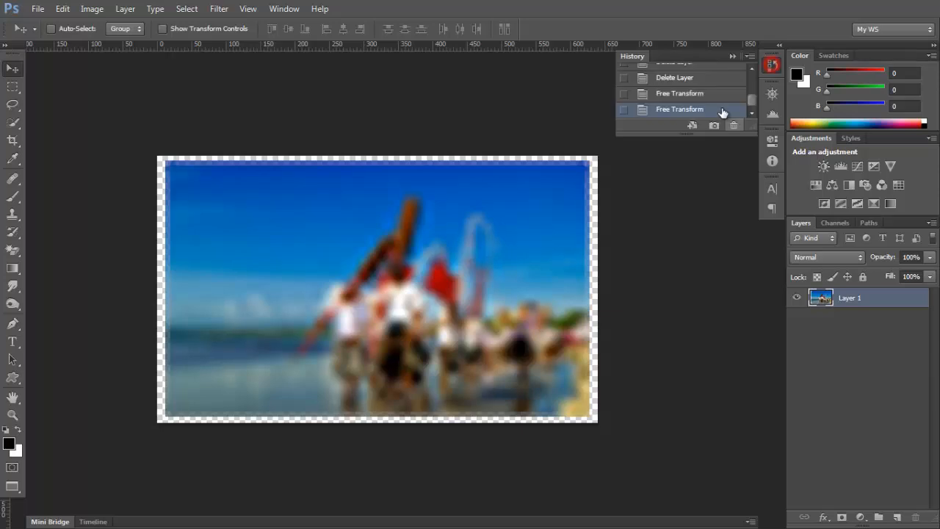
left_click(732, 77)
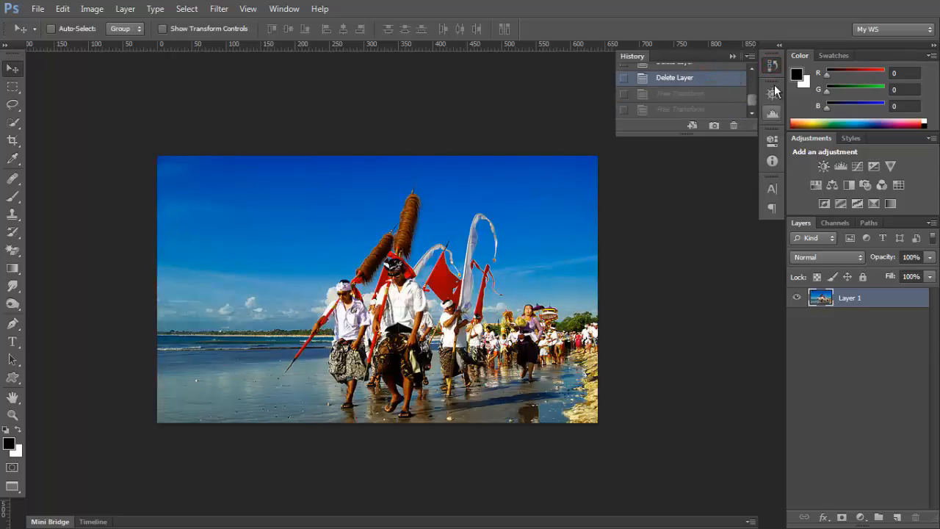
left_click(771, 65)
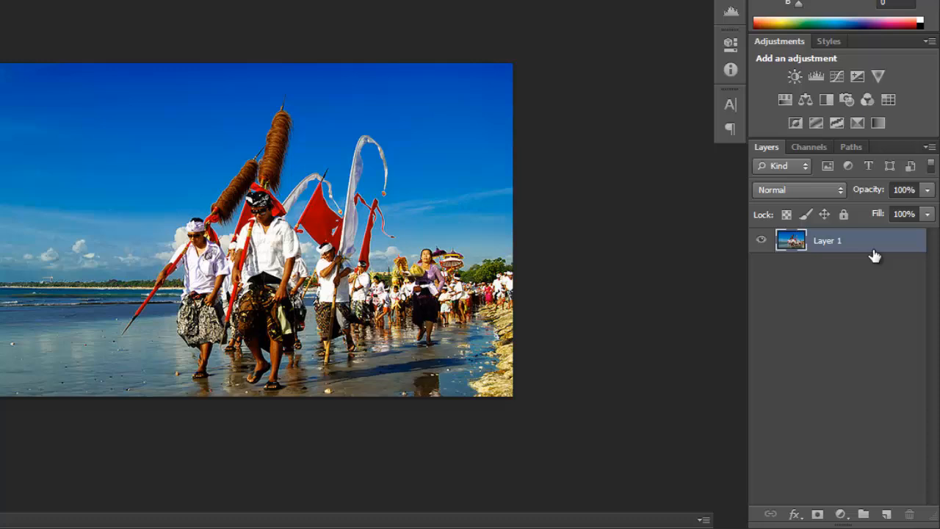
- Convert Layer 1 to a smart object
left_click(875, 276)
left_click(871, 237)
right_click(880, 242)
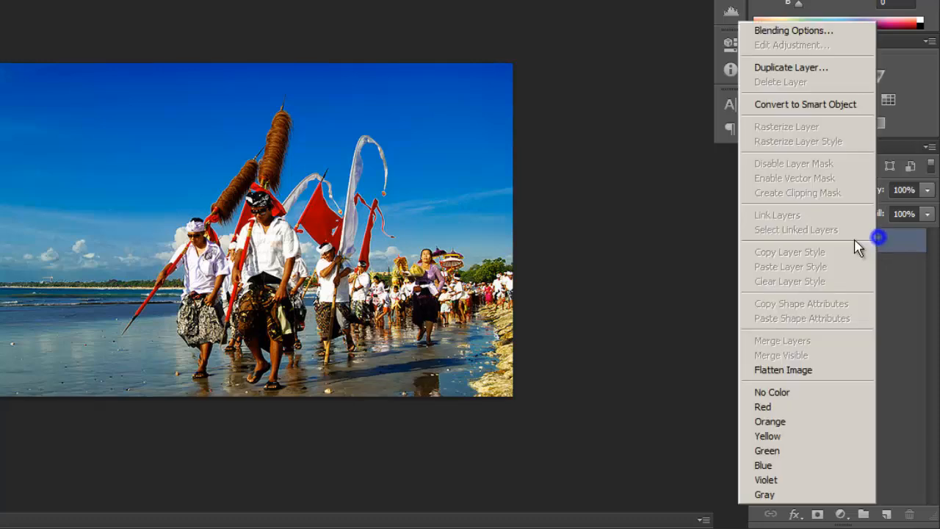
left_click(787, 106)
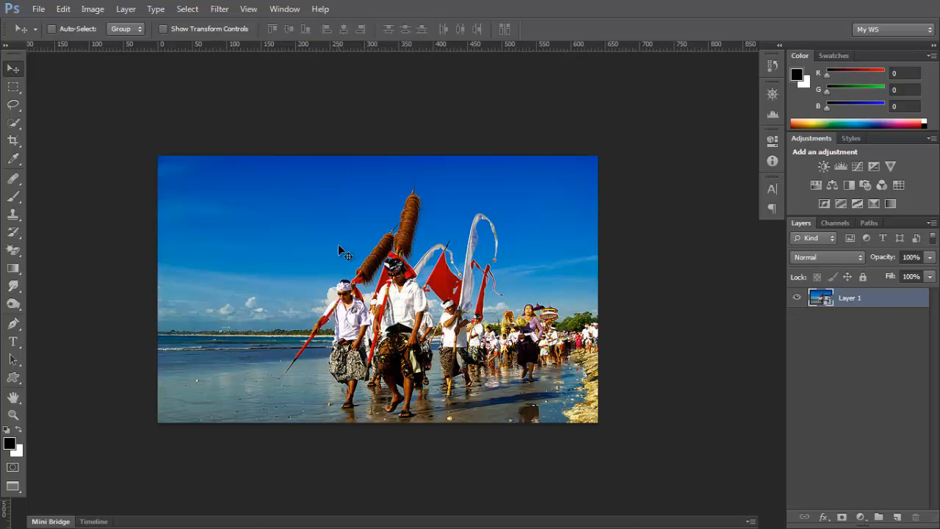
- Scale the smart object down around its center to about 7% with Free Transform and apply it
key("ctrl+t")
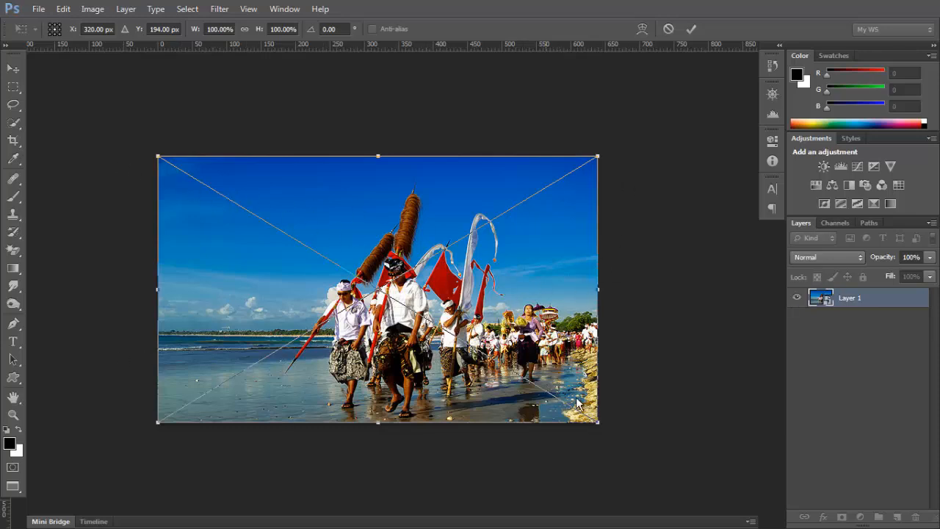
mouse_move(597, 421)
left_mouse_down()
mouse_move(545, 404)
mouse_move(507, 368)
mouse_move(394, 299)
left_mouse_up()
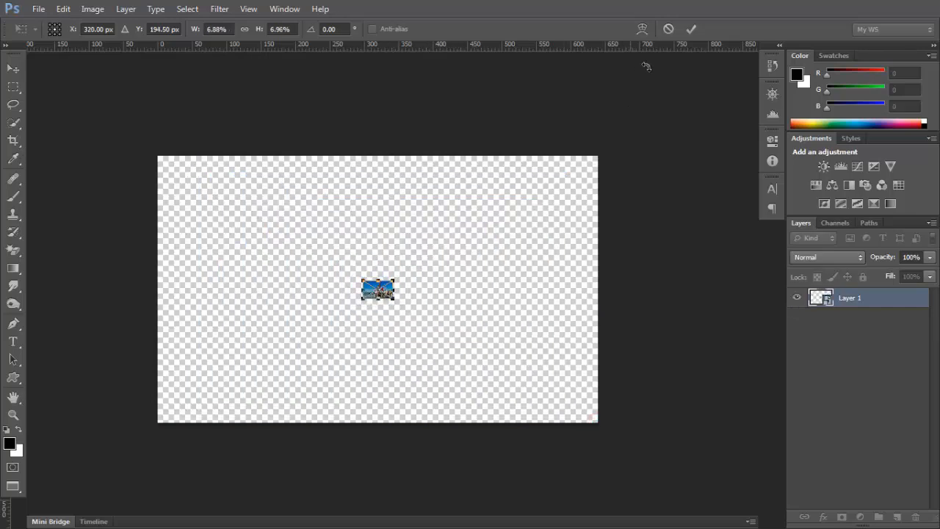
left_click(692, 29)
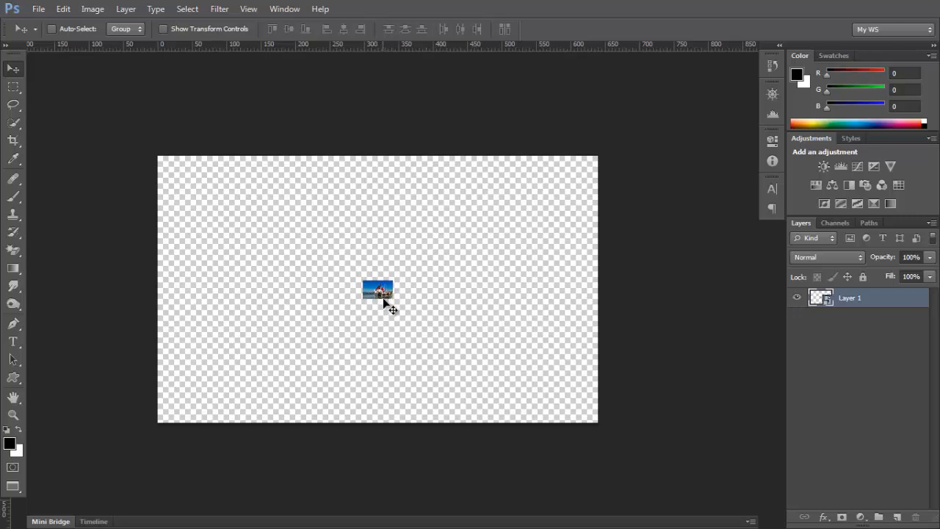
- Enlarge the smart object around its center to about 94% width and 95% height with Free Transform and apply it
key("ctrl+t")
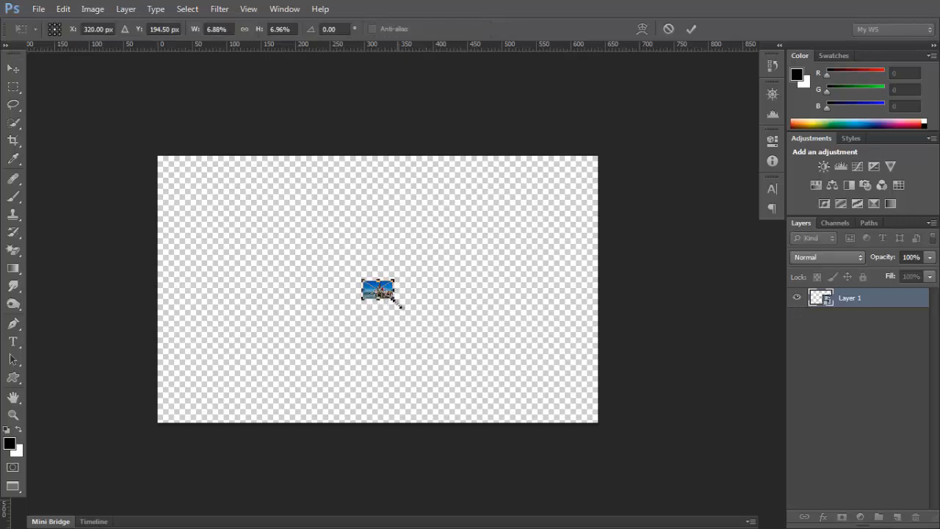
left_click_drag(394, 298, 604, 398)
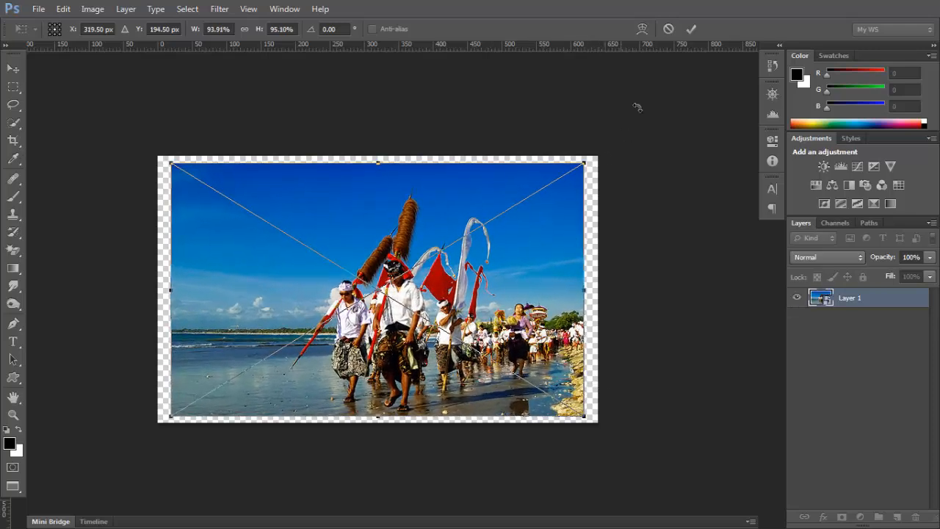
left_click(693, 28)
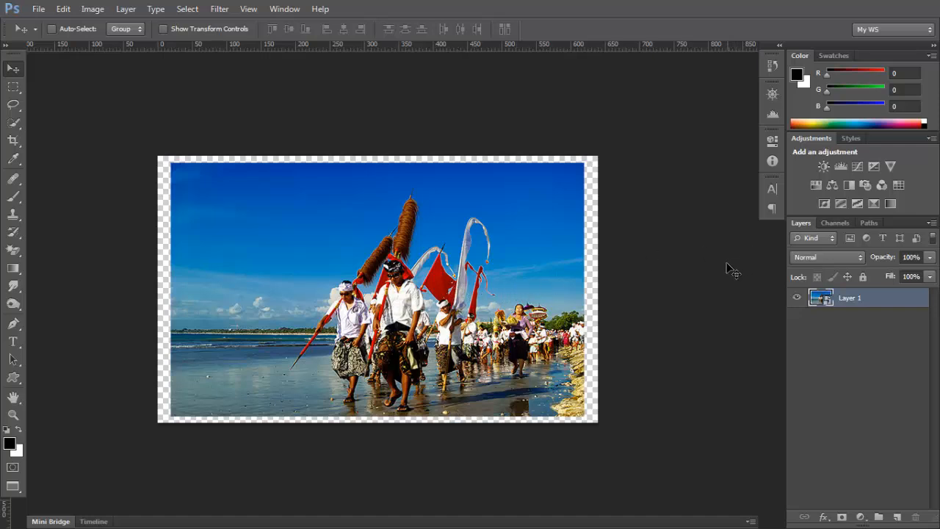
- Step the document history back to the Convert to Smart Object state, undoing both smart object transforms
left_click(772, 67)
left_click(693, 93)
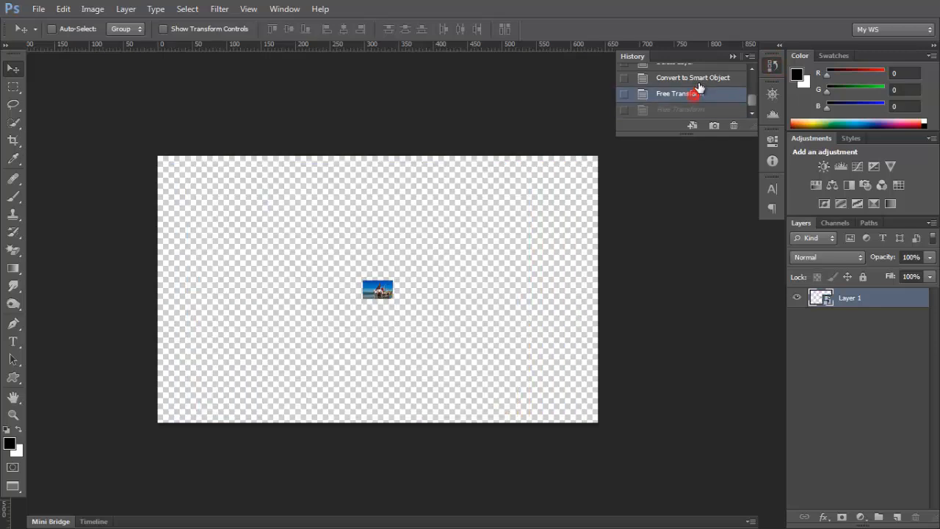
left_click(696, 78)
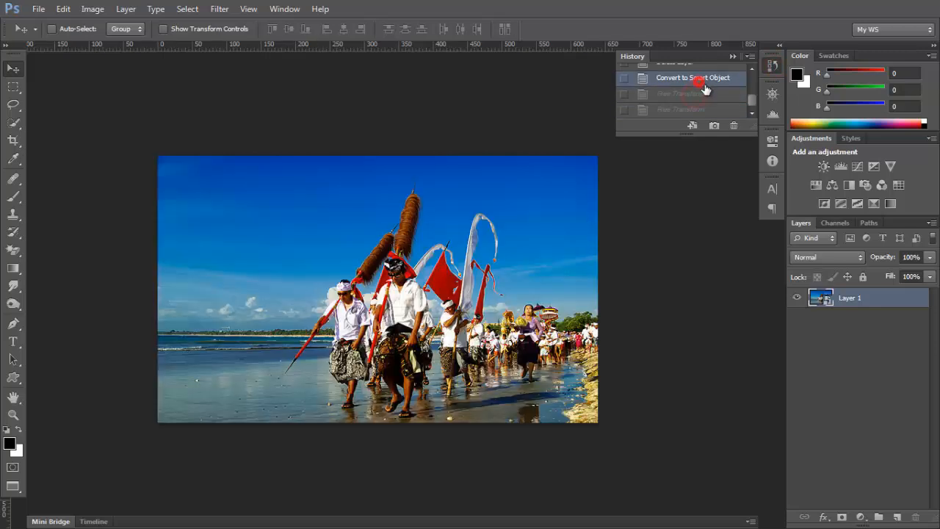
left_click(772, 67)
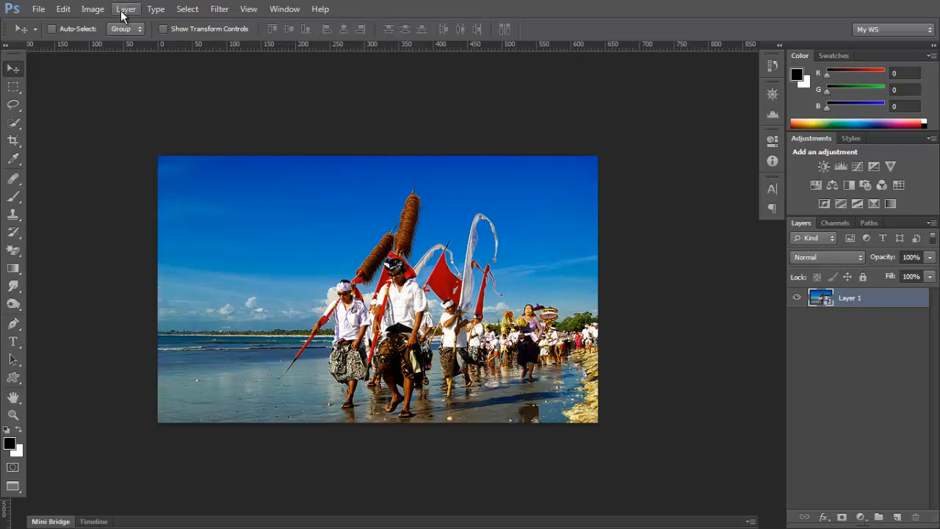
- Check the document's pixel dimensions in Image Size and leave without applying changes
left_click(92, 8)
left_click(162, 102)
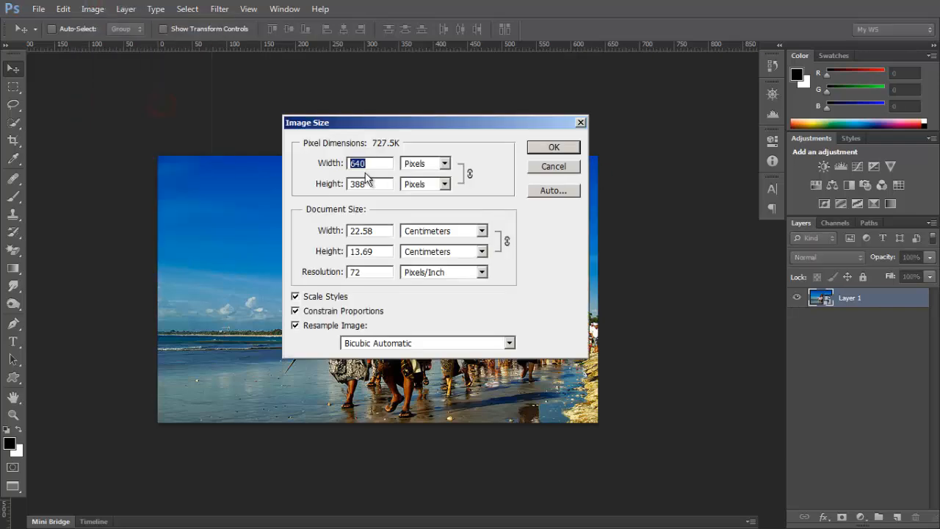
left_click(555, 167)
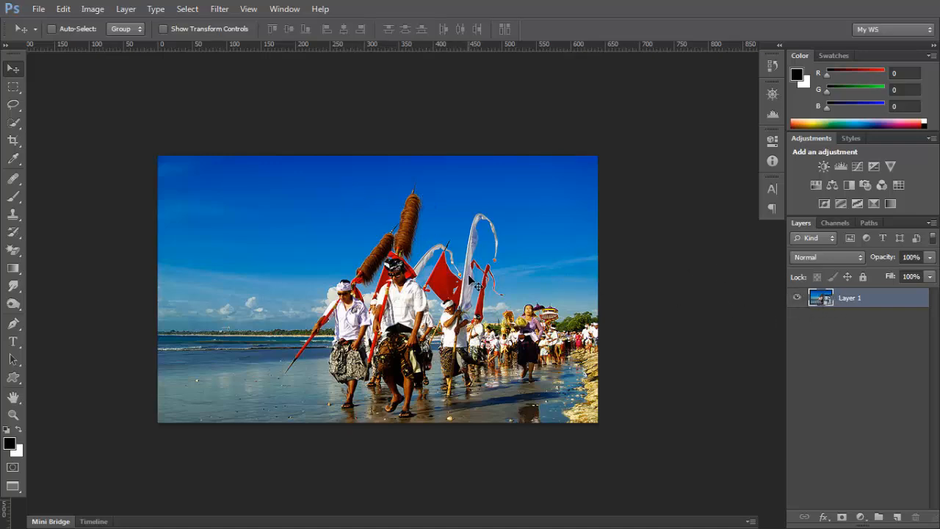
- Scale the smart object down around its center to about 5% with Free Transform and apply it
key("ctrl+t")
left_click_drag(597, 423, 390, 296)
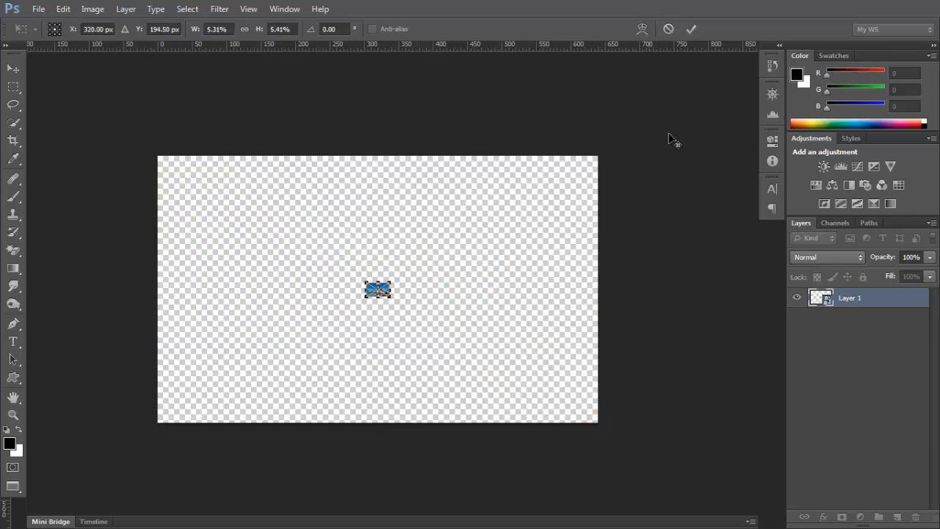
left_click(690, 29)
- Enlarge the smart object around its center to about 161% width and 164% height with Free Transform and apply it
key("ctrl+t")
left_click_drag(395, 299, 611, 398)
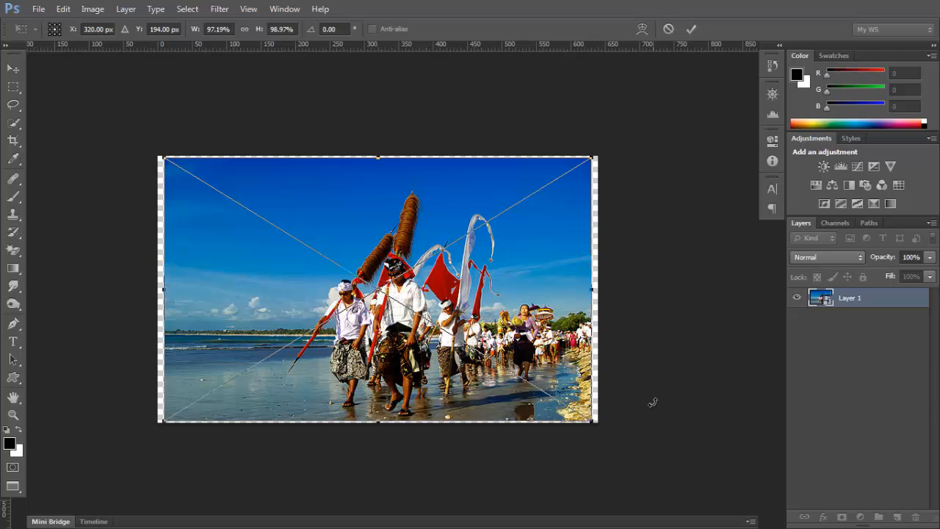
left_click_drag(592, 418, 741, 483)
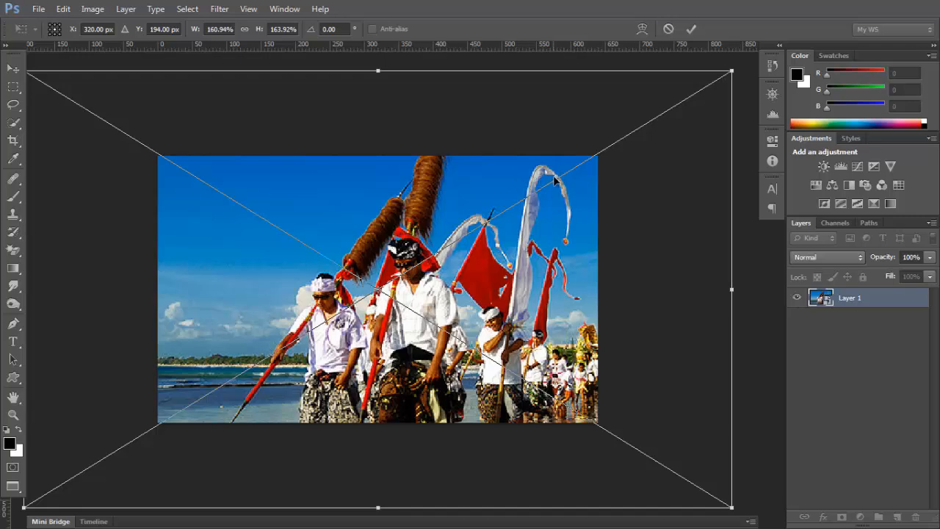
left_click(692, 29)
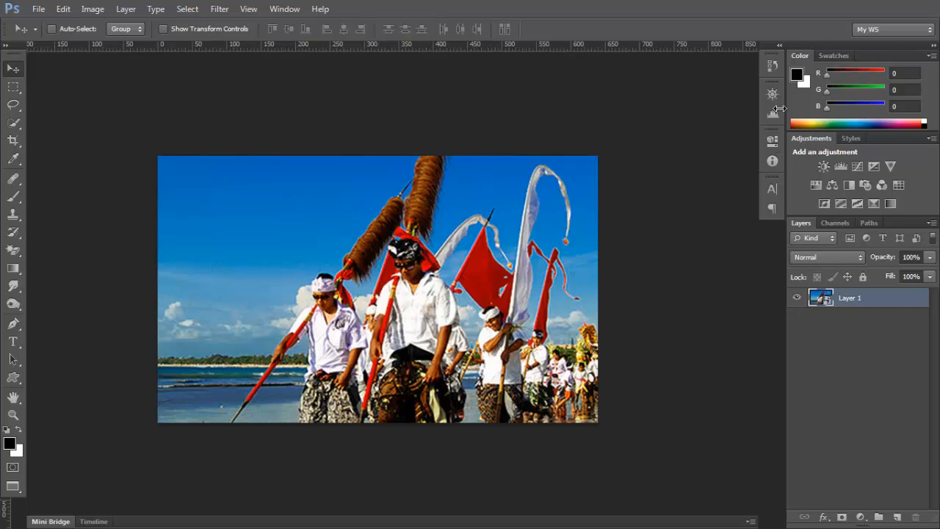
- Return the document history to the Convert to Smart Object state, undoing the latest two transforms
left_click(772, 64)
mouse_move(751, 105)
left_mouse_down()
mouse_move(752, 91)
mouse_move(753, 104)
left_mouse_up()
left_click(703, 77)
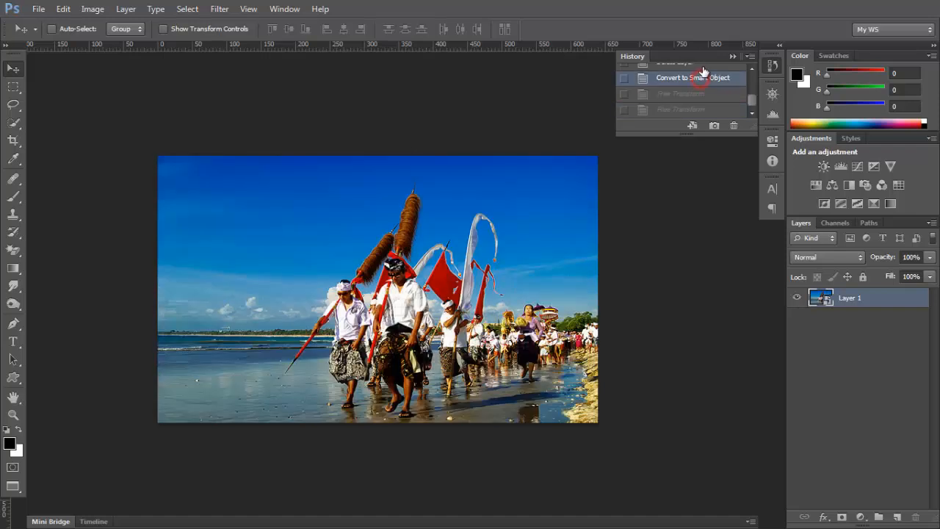
left_click(771, 70)
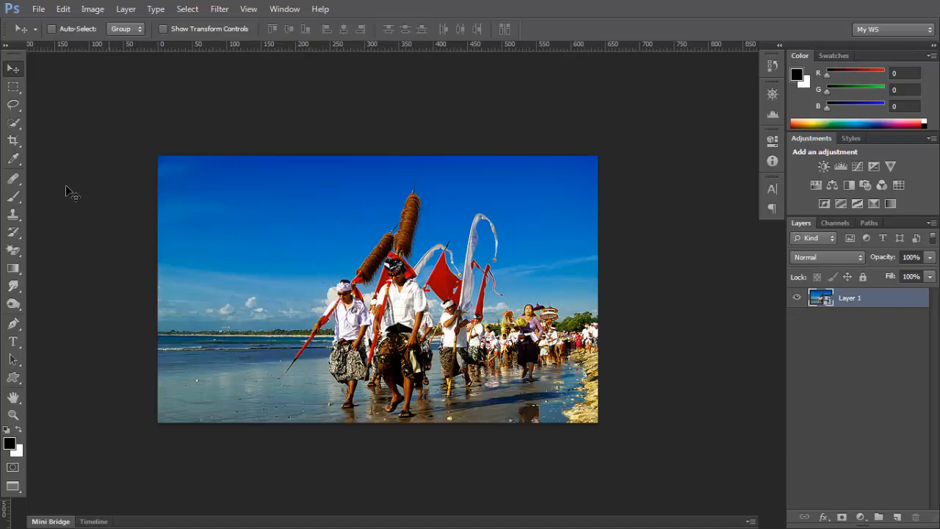
- Try to paint on the smart object with the Brush tool and decline rasterizing it
left_click(13, 197)
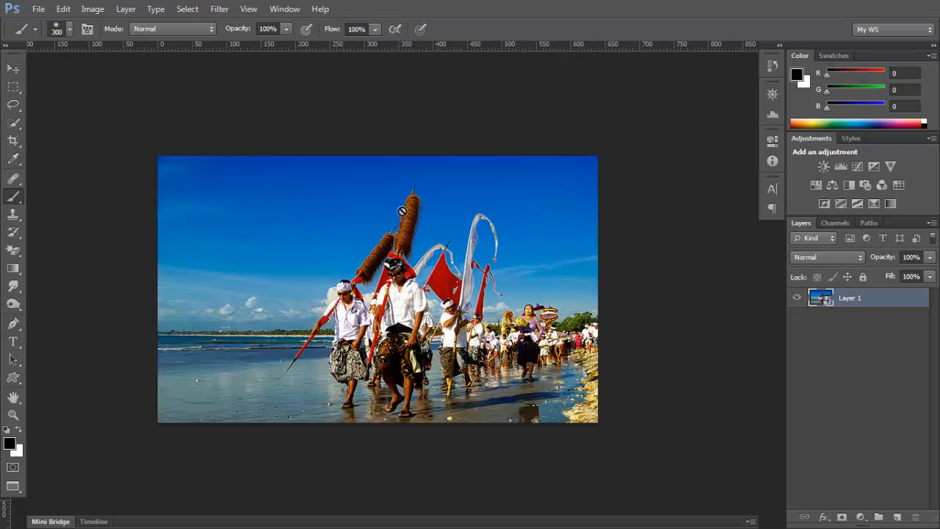
left_click(210, 298)
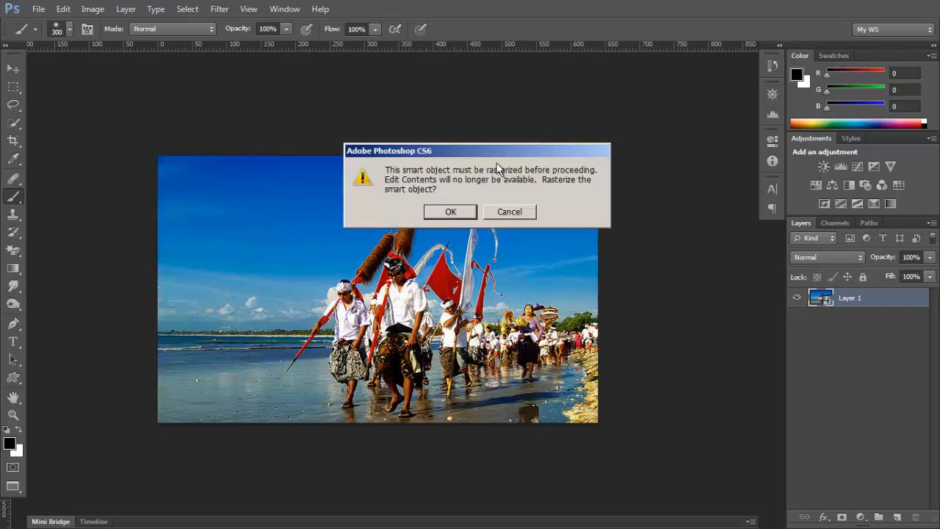
left_click(450, 213)
left_click(515, 210)
left_click(455, 205)
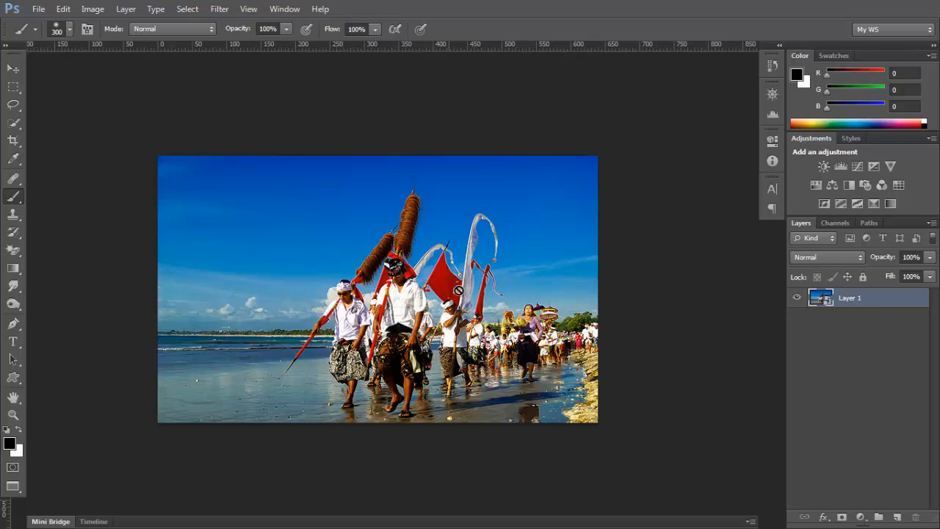
- Open the contents of the Layer 1 smart object for editing in their own document
double_click(822, 298)
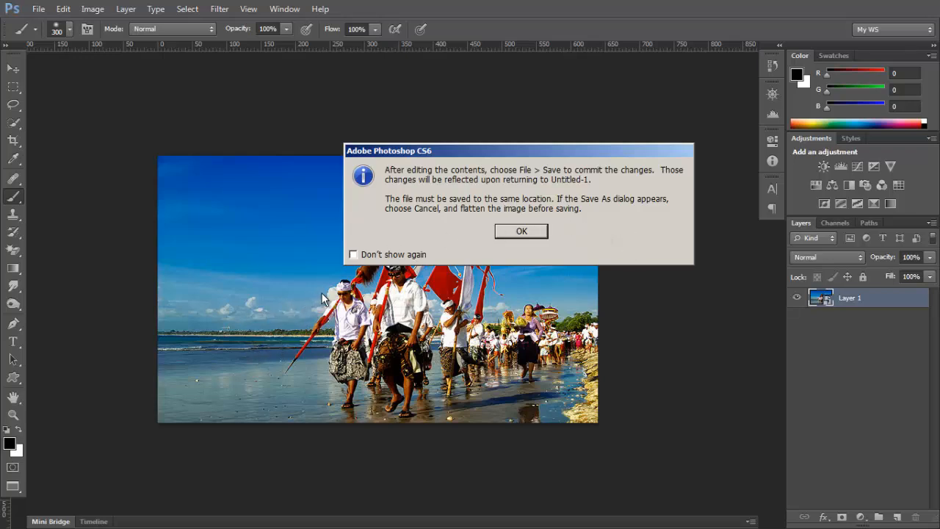
left_click(521, 231)
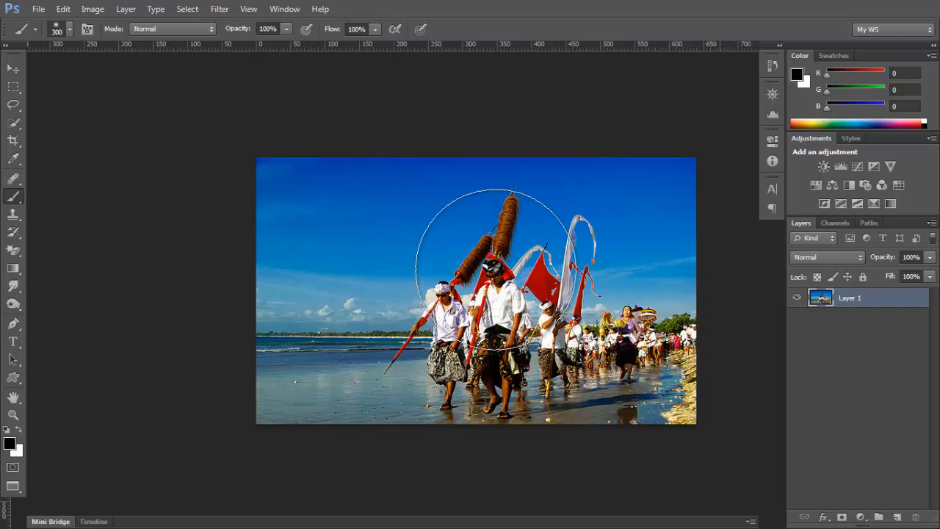
left_click_drag(382, 295, 269, 281)
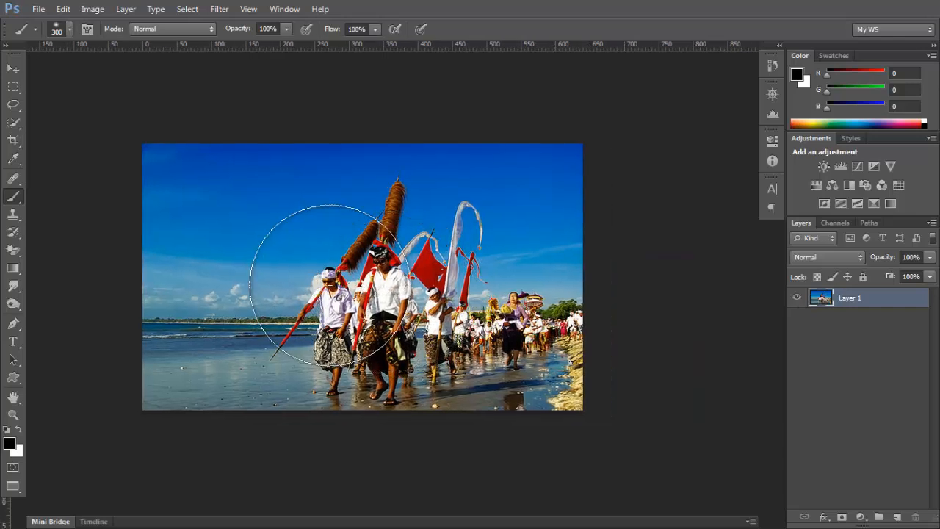
- Paint most of the photo with a black 100 px brush in Color mode to remove its colors, and save the contents
key("bracketleft")
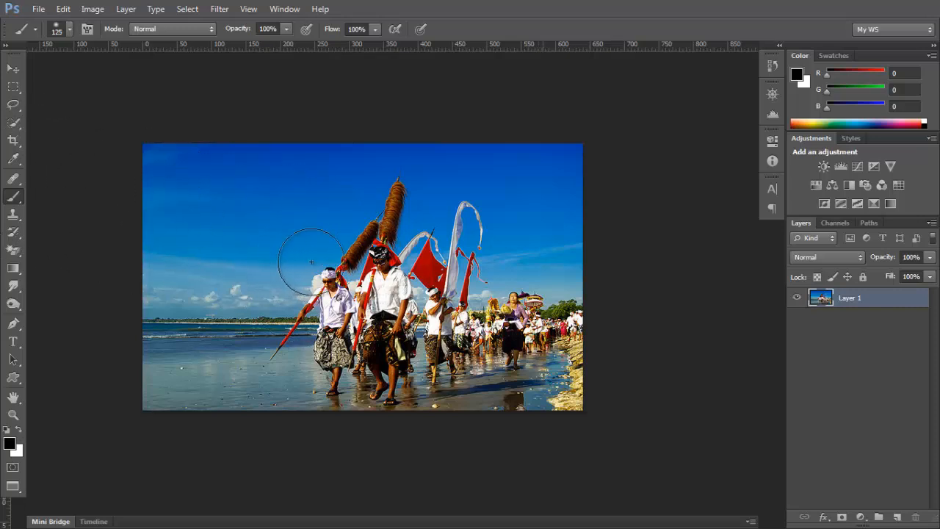
left_click(9, 442)
left_click(481, 73)
left_click(198, 29)
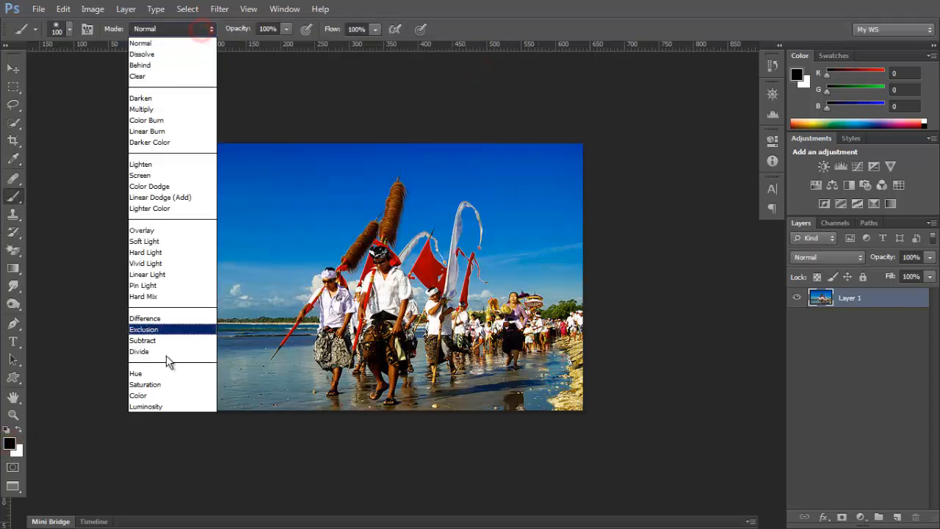
left_click(163, 395)
mouse_move(237, 211)
left_mouse_down()
mouse_move(134, 206)
mouse_move(201, 276)
mouse_move(443, 210)
mouse_move(533, 267)
mouse_move(443, 273)
mouse_move(230, 399)
mouse_move(543, 401)
mouse_move(539, 371)
left_mouse_up()
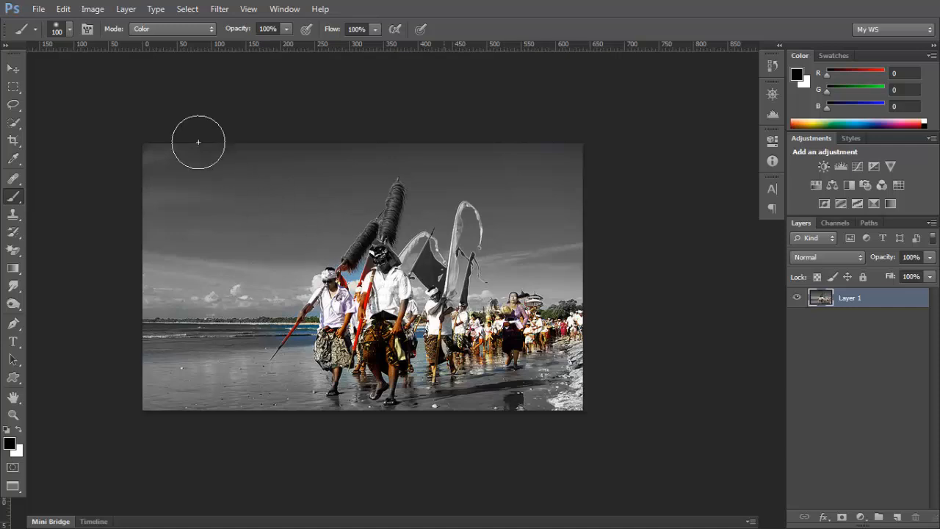
left_click(39, 9)
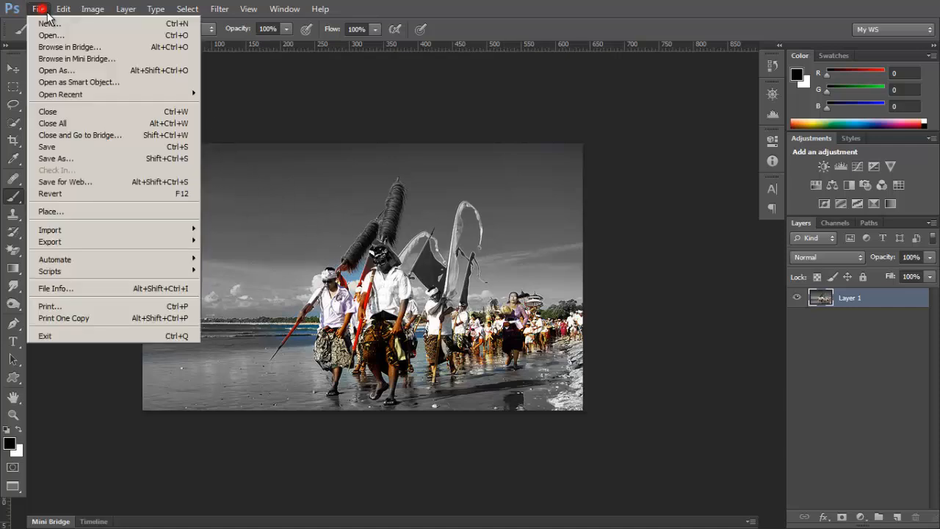
left_click(83, 147)
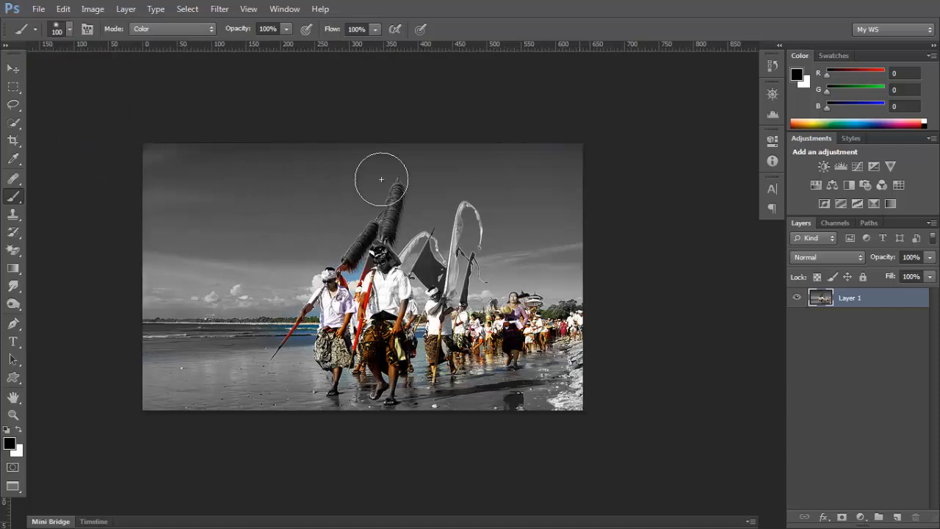
- Convert the painted Layer 1 into a smart object within the contents document
left_click(931, 222)
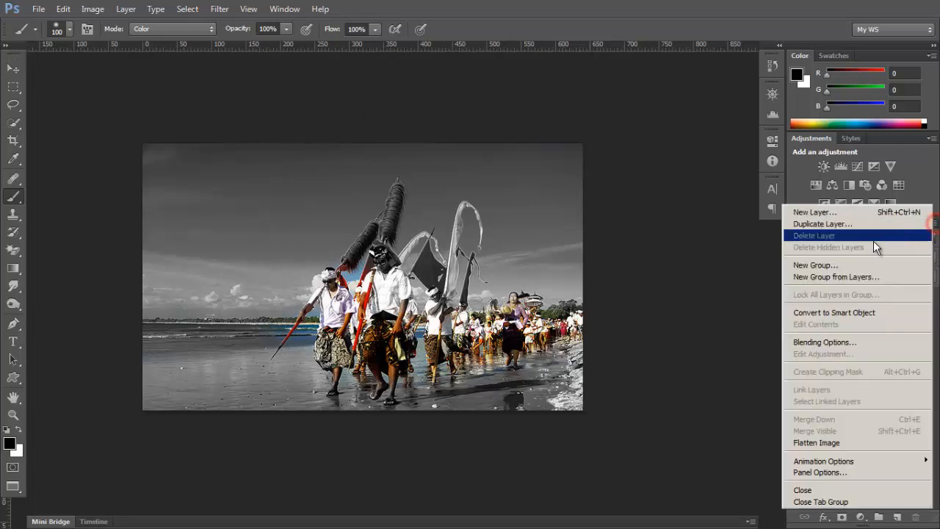
left_click(812, 312)
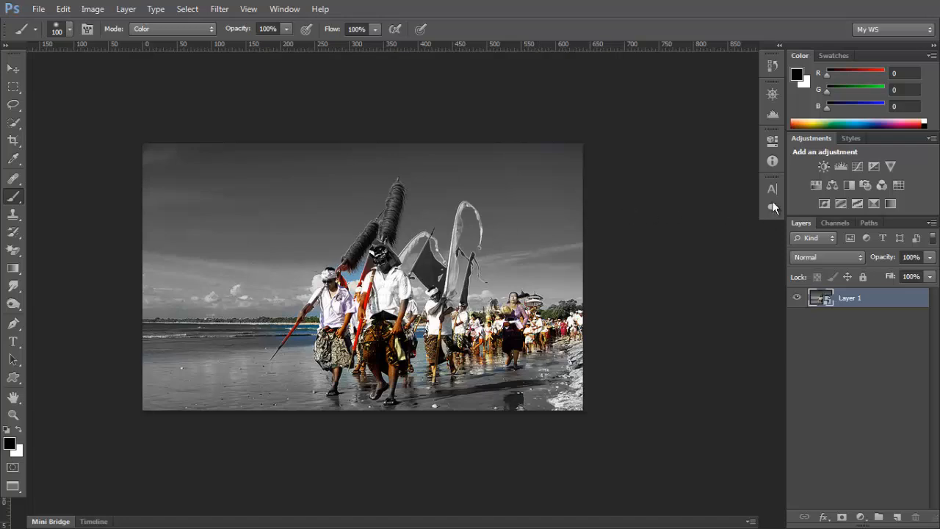
- Step the contents document's history back to the Open state to restore the original colors, and switch to the Move tool
left_click(771, 64)
left_click(711, 79)
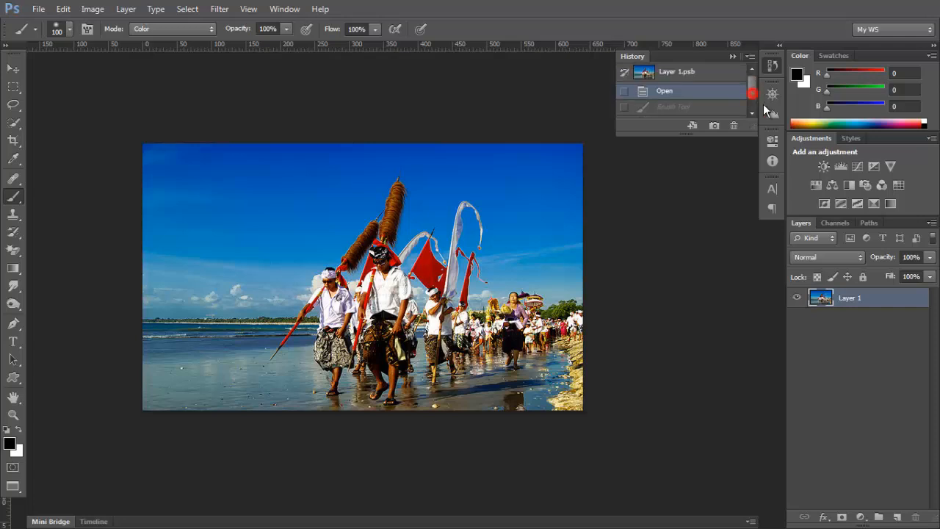
left_click(771, 65)
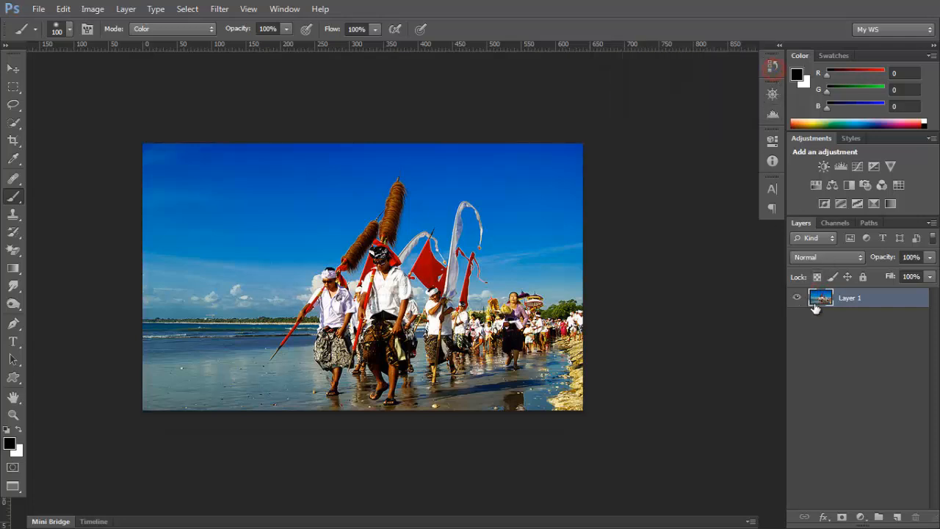
key("v")
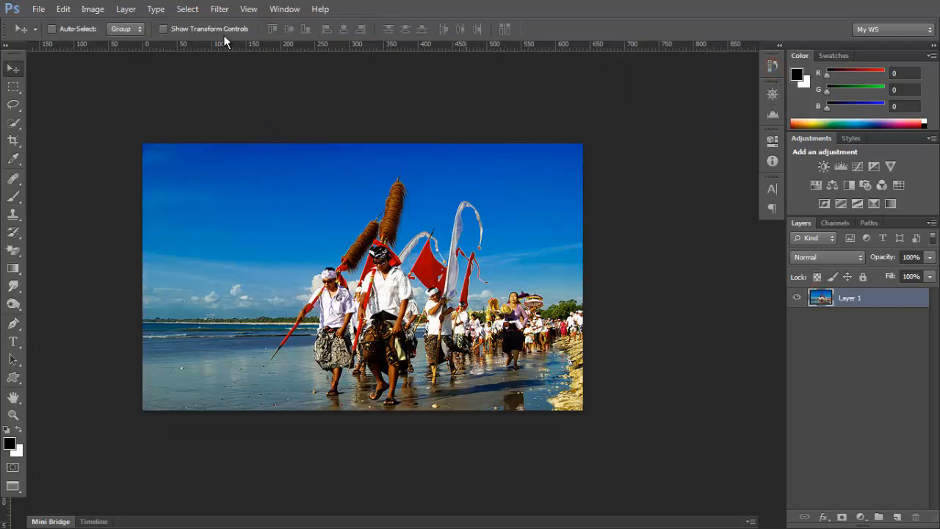
left_click(220, 9)
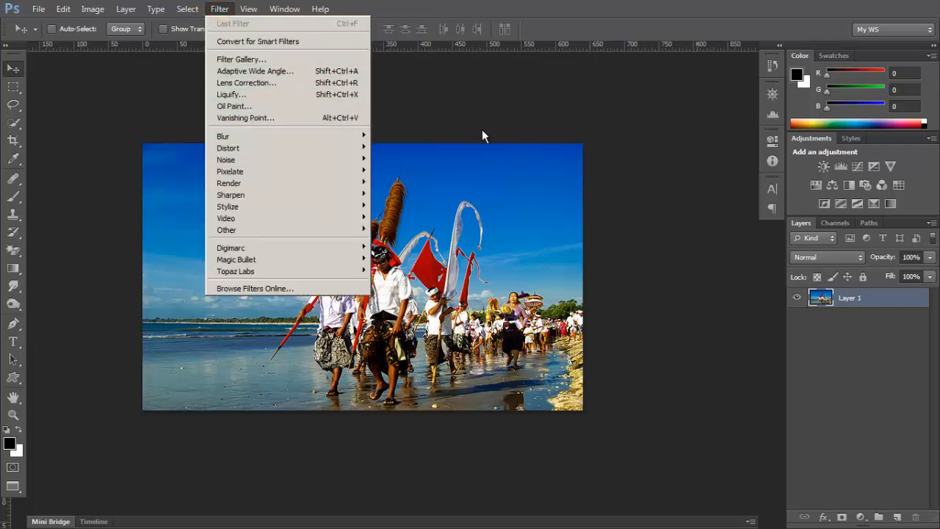
mouse_move(331, 141)
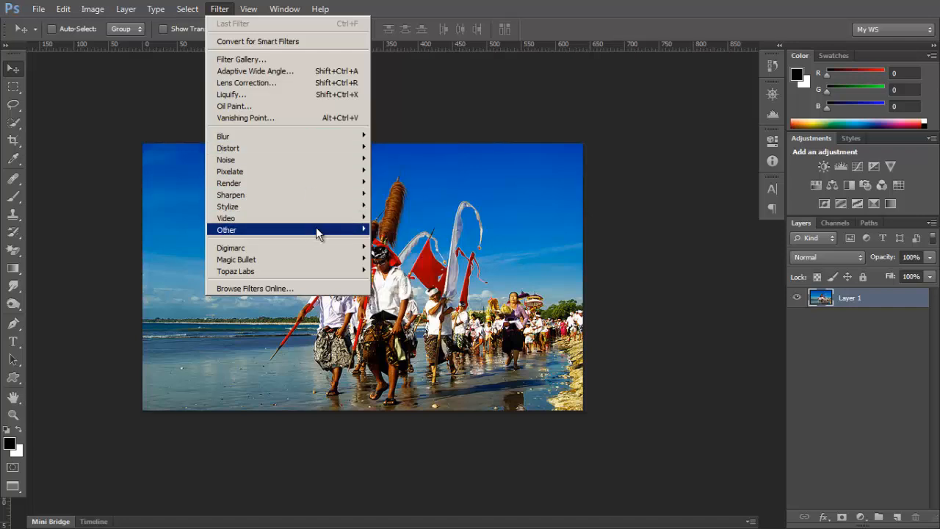
left_click(637, 280)
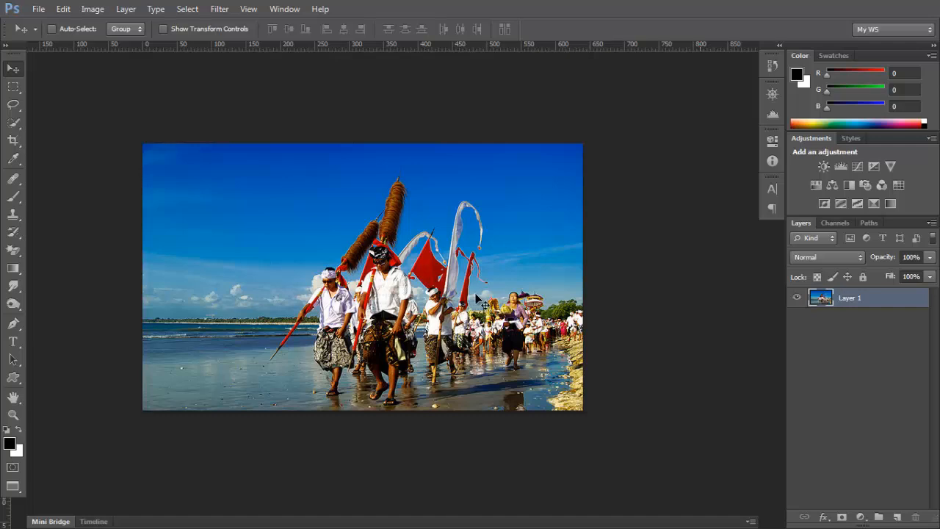
- Apply a Gaussian Blur with a radius of about 1.6 pixels to Layer 1
left_click(219, 8)
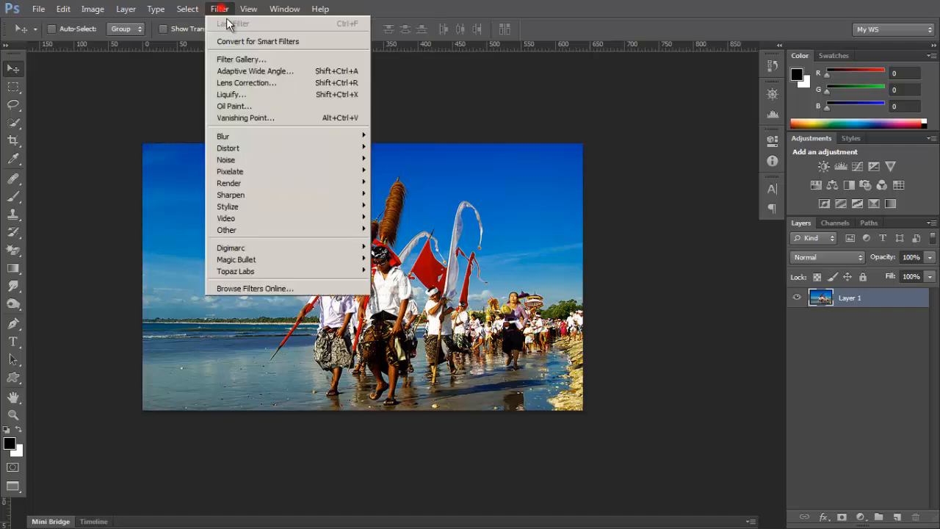
mouse_move(298, 137)
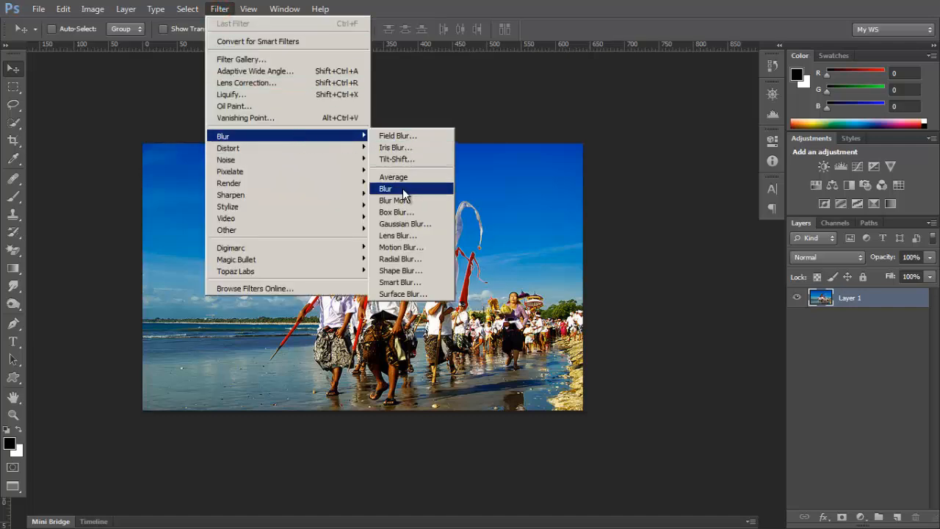
left_click(398, 223)
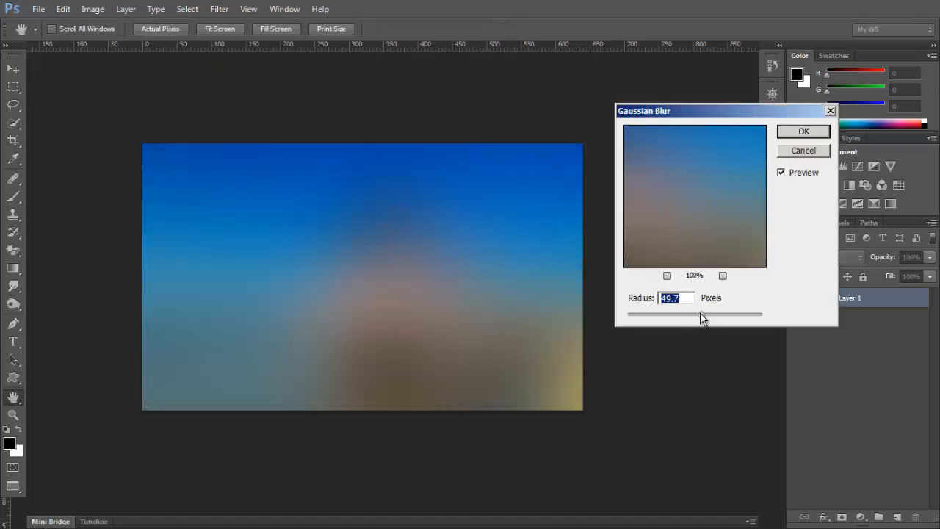
left_click_drag(700, 314, 639, 315)
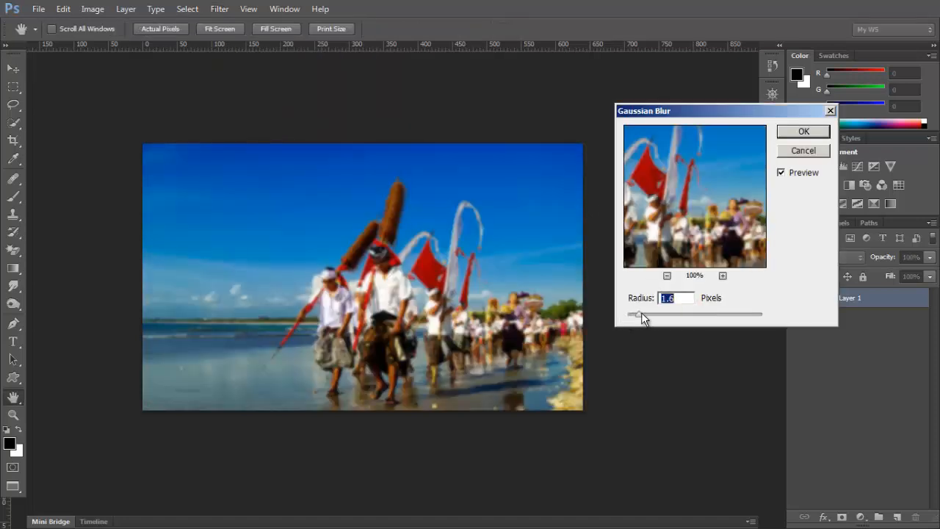
left_click(798, 135)
- Apply a Mosaic filter with a cell size of about 22 square to the blurred Layer 1
left_click(218, 9)
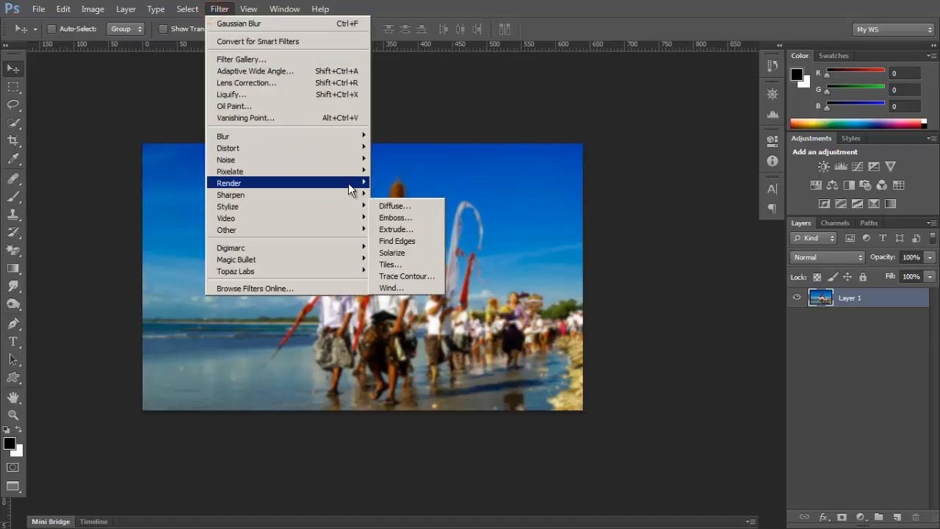
mouse_move(330, 171)
left_click(395, 229)
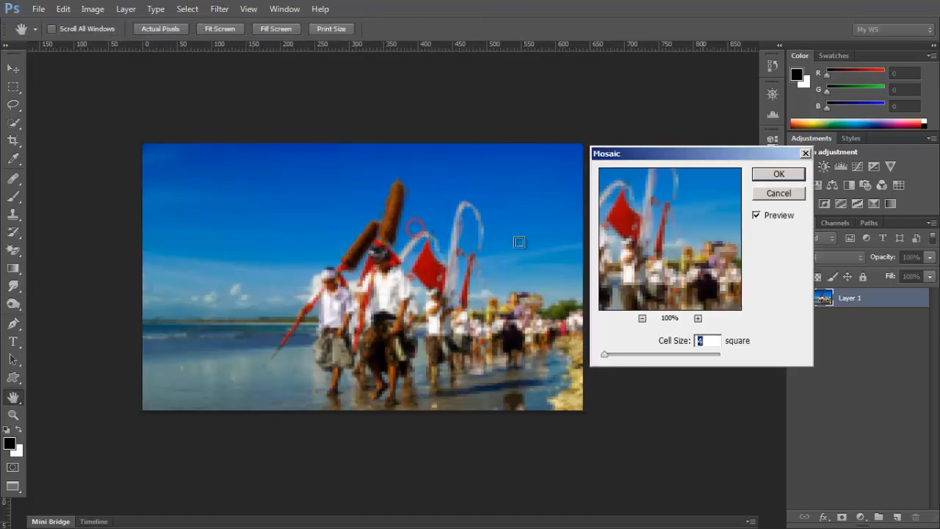
mouse_move(607, 357)
left_mouse_down()
mouse_move(641, 367)
mouse_move(640, 352)
mouse_move(614, 354)
left_mouse_up()
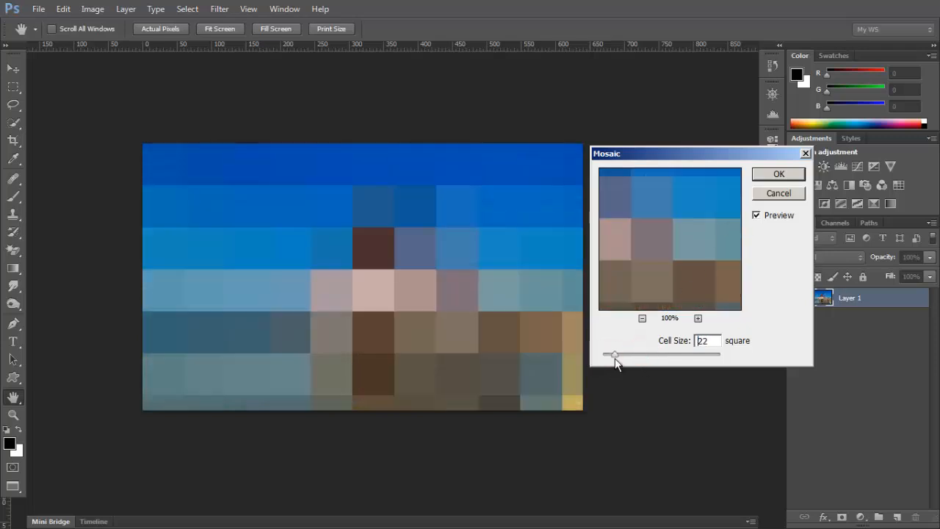
left_click(776, 176)
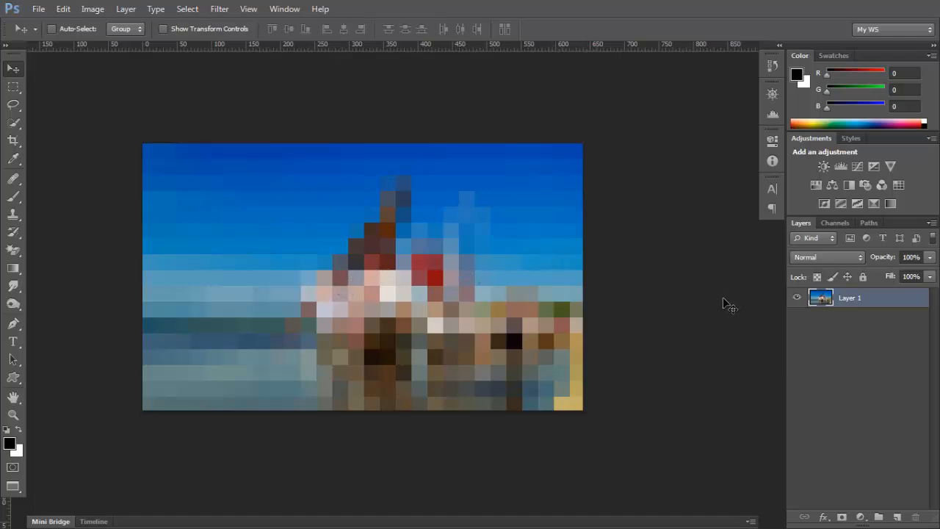
- Check the filter states recorded in the document history
left_click(769, 67)
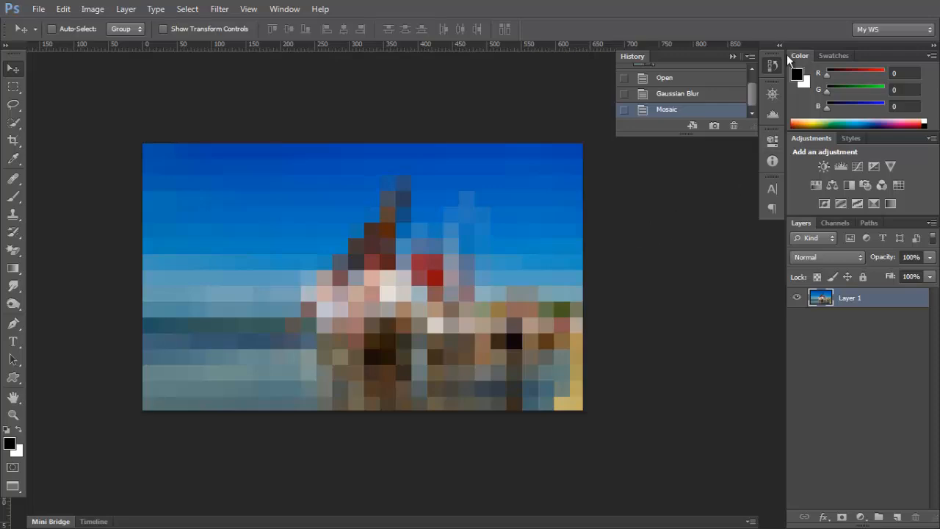
left_click(772, 68)
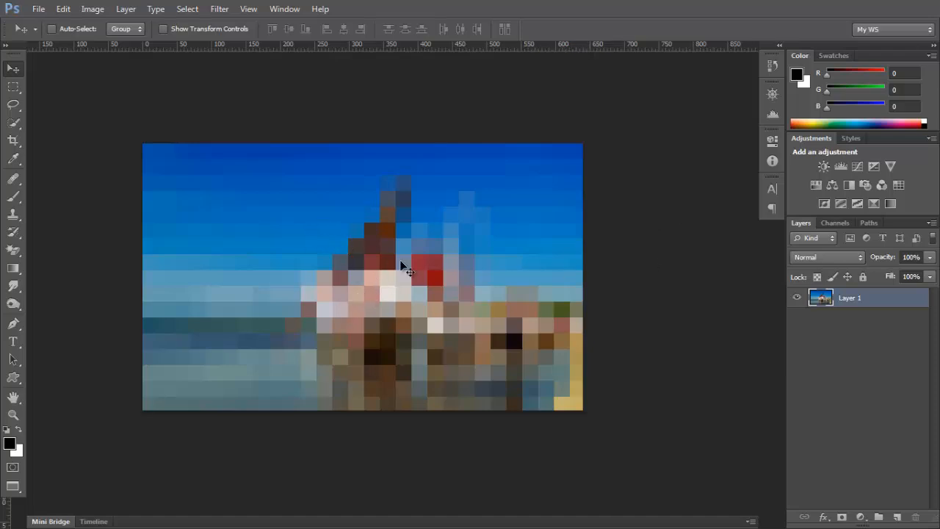
- Revert the document to its Open history state to remove the Gaussian Blur and Mosaic filters
left_click(772, 66)
left_click_drag(751, 102, 751, 84)
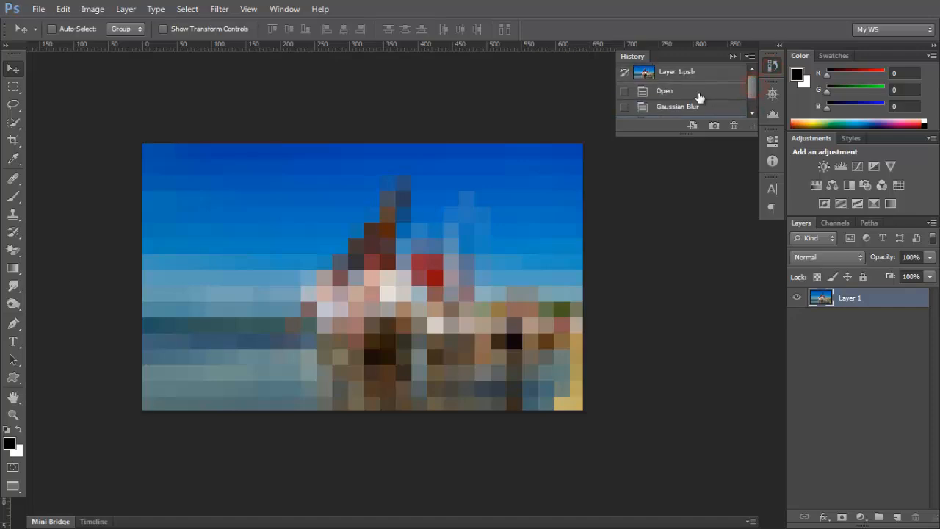
left_click(698, 92)
left_click(772, 69)
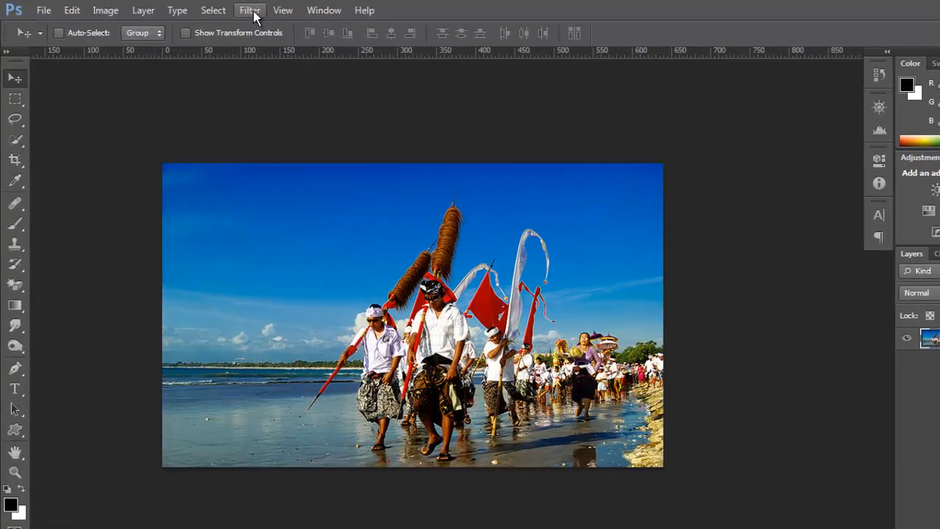
- Convert Layer 1 for smart filters, accepting its conversion into a smart object
left_click(218, 9)
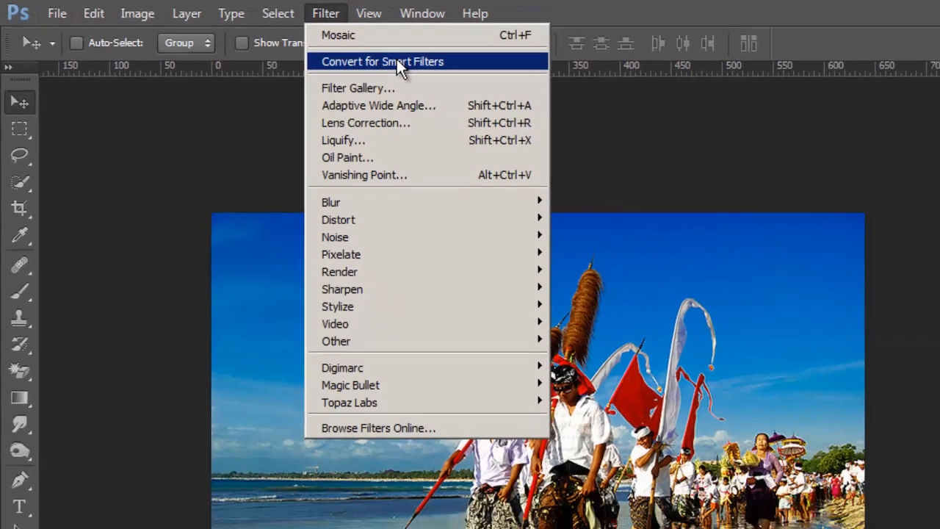
left_click(545, 85)
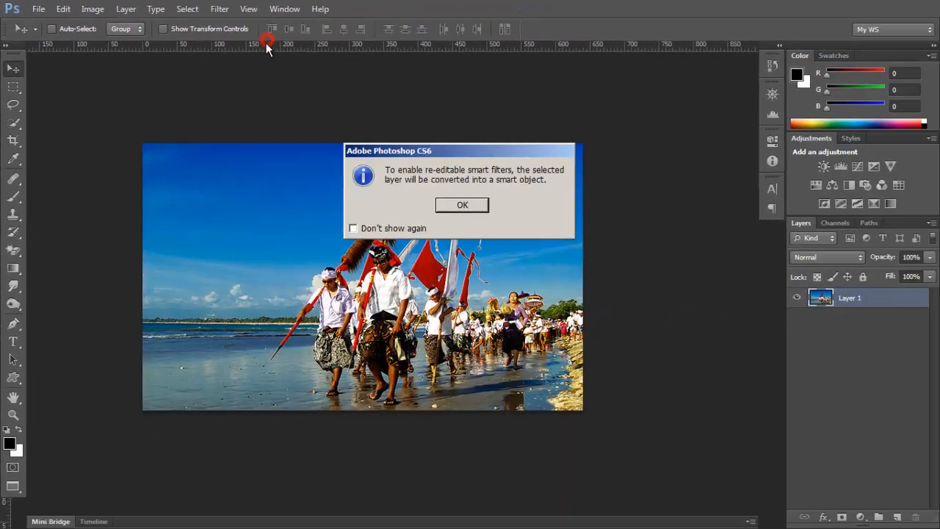
left_click(462, 206)
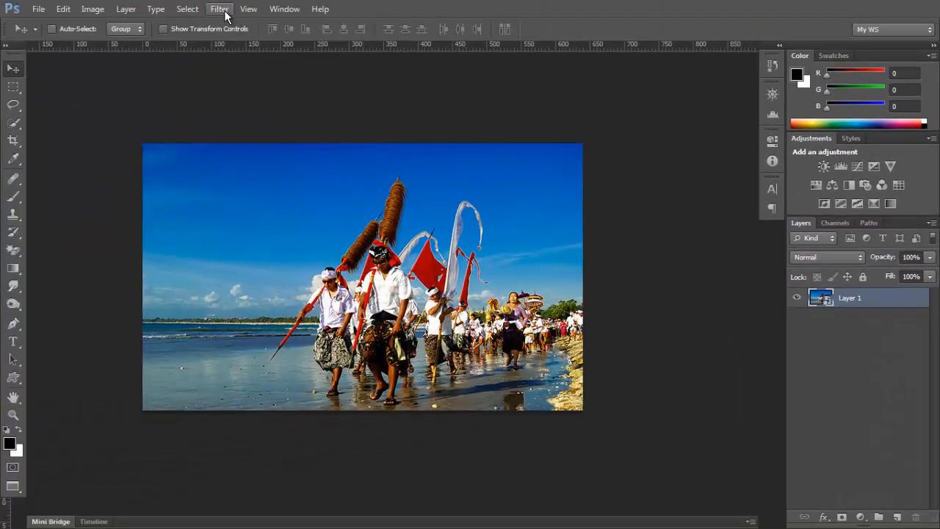
- Apply a Gaussian Blur smart filter with a 1.6-pixel radius to Layer 1, and compare the image with smart filters hidden and shown
left_click(220, 9)
mouse_move(314, 137)
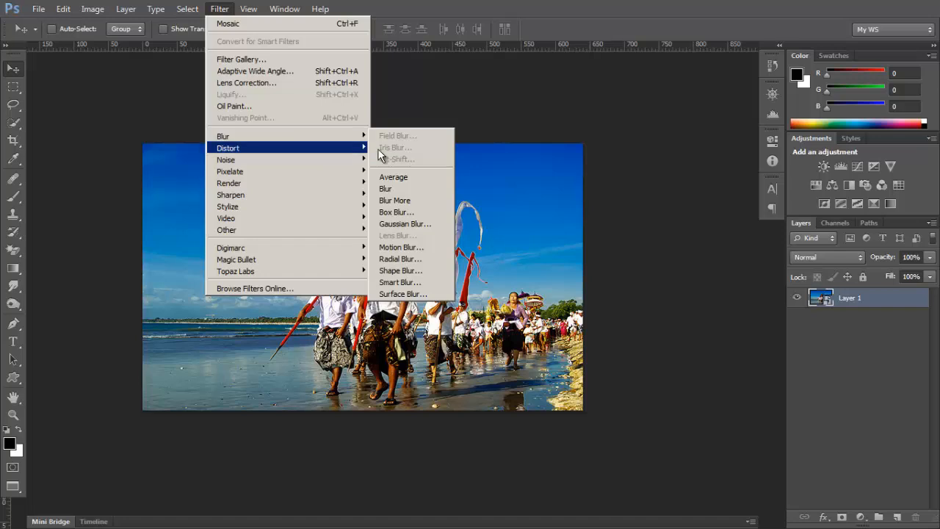
left_click(402, 224)
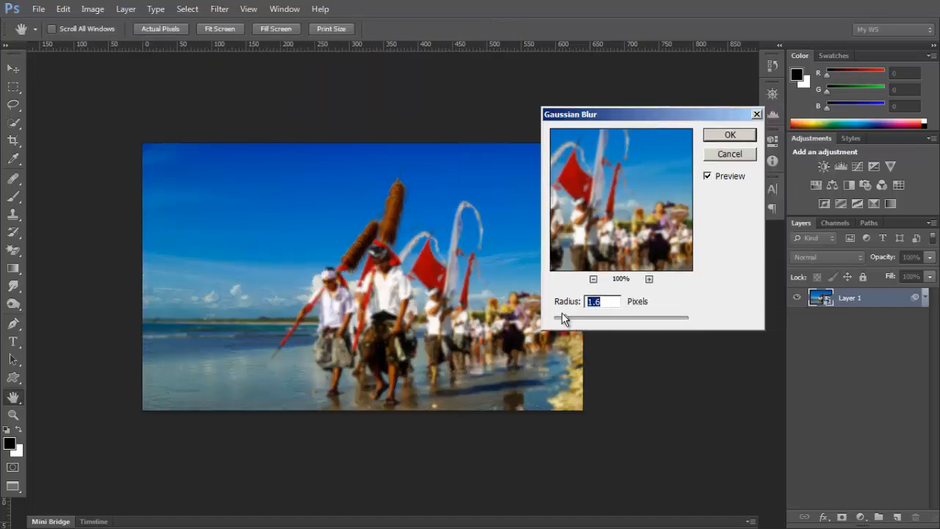
left_click(729, 135)
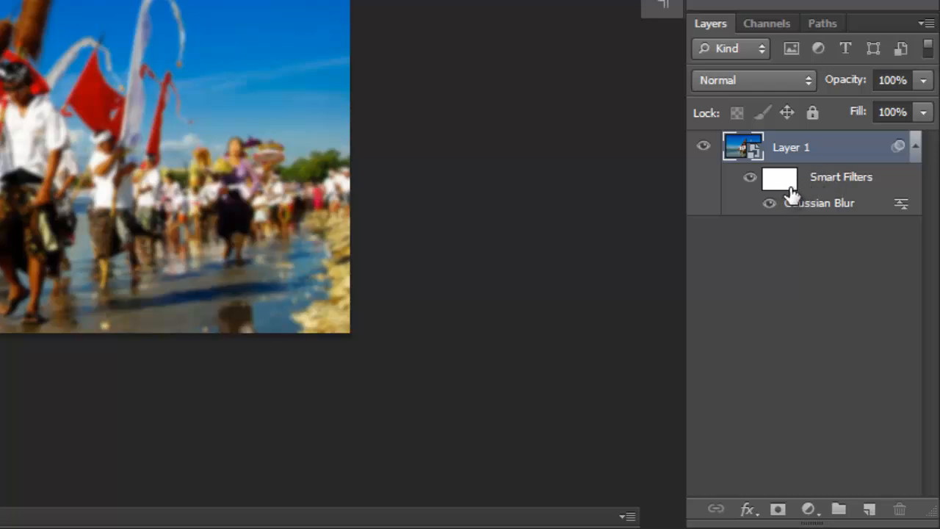
left_click(749, 180)
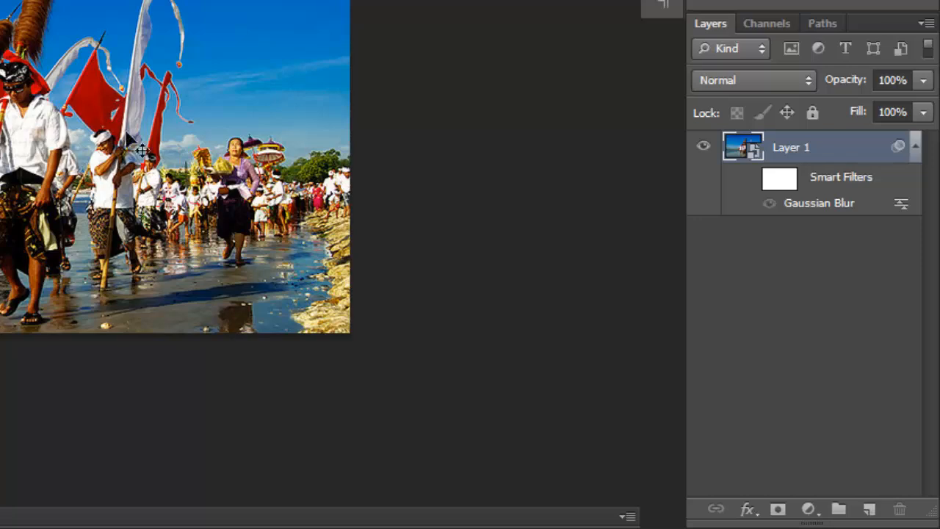
left_click(750, 178)
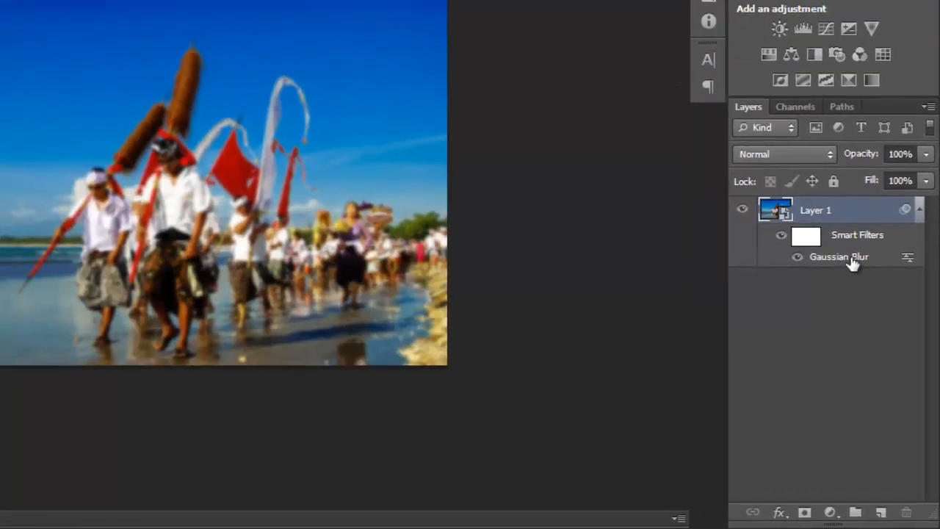
- Edit the existing Gaussian Blur smart filter on Layer 1 and increase its radius for a stronger blur
double_click(835, 211)
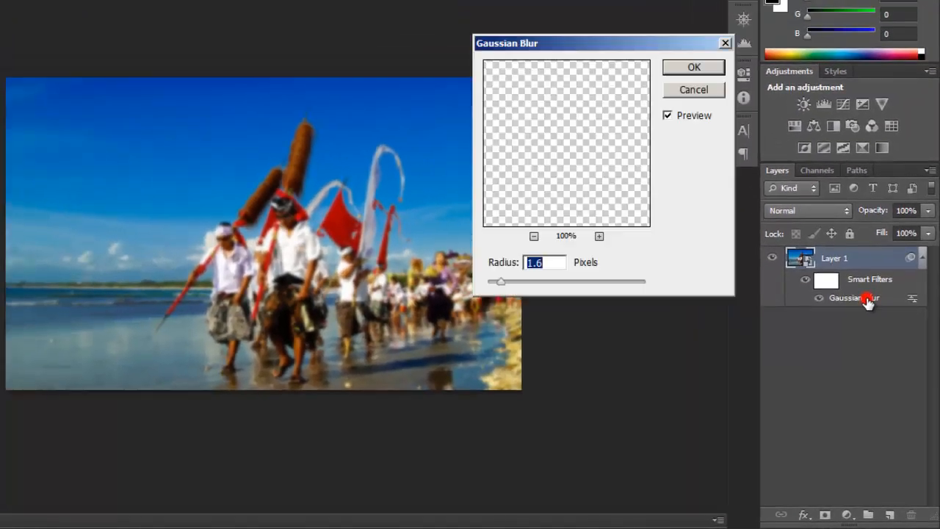
left_click_drag(507, 285, 527, 283)
left_click(694, 67)
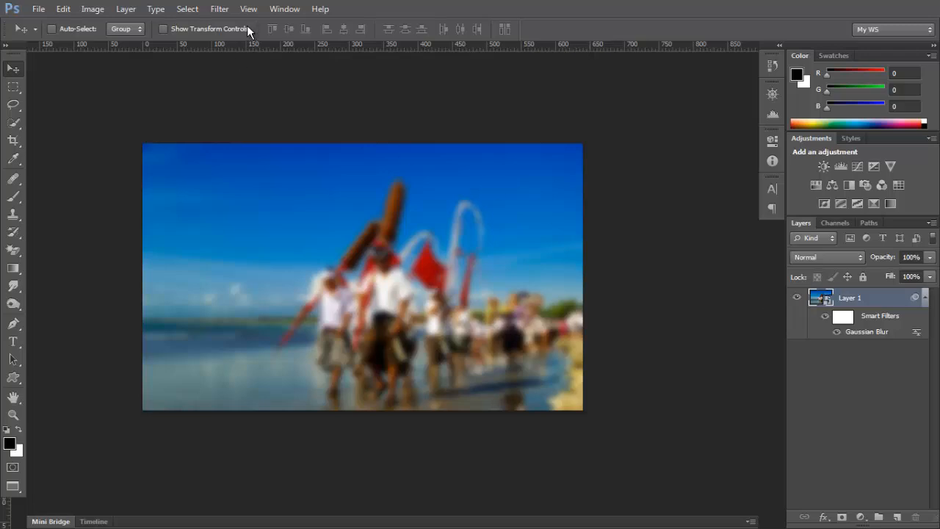
- Add a Mosaic smart filter with a cell size of 23 square to Layer 1
left_click(219, 9)
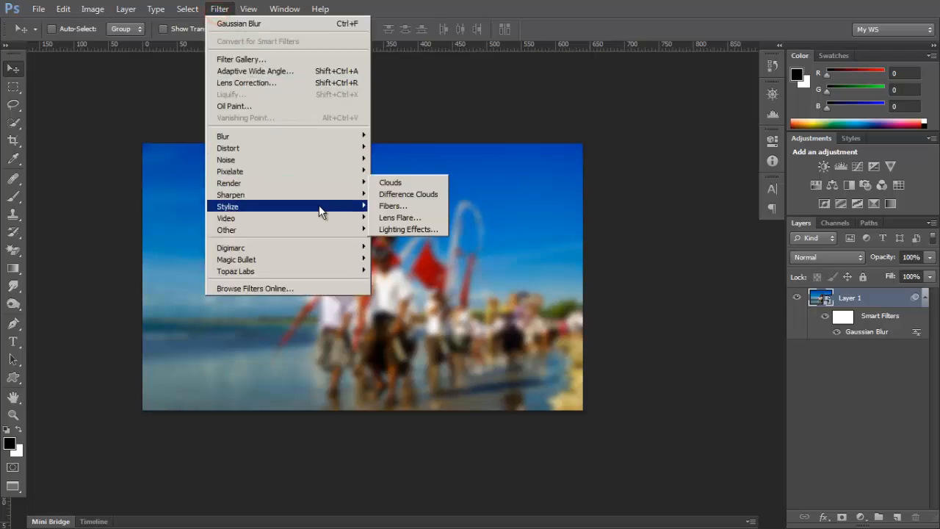
mouse_move(333, 174)
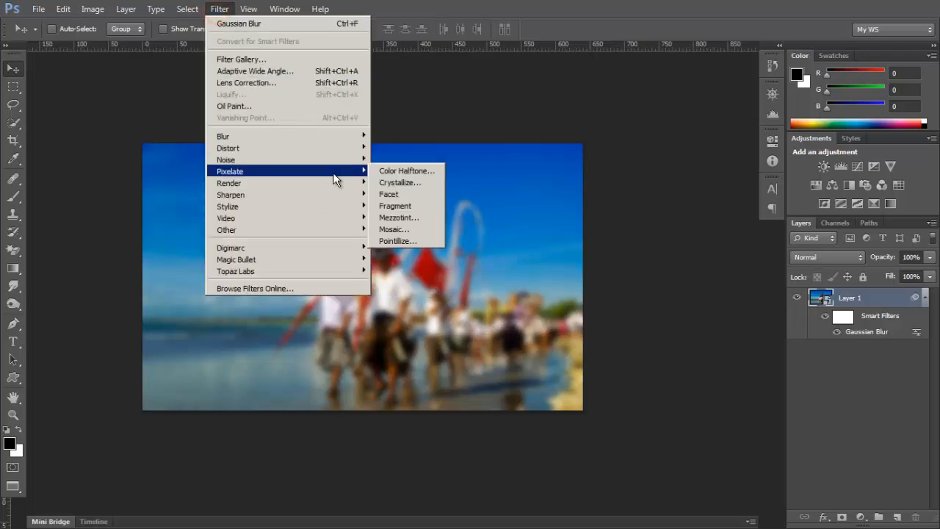
left_click(412, 229)
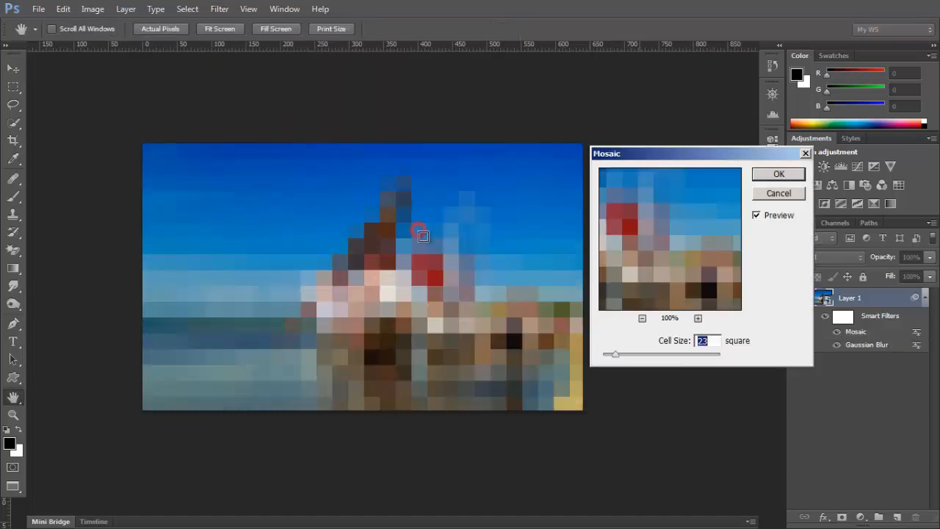
left_click(776, 174)
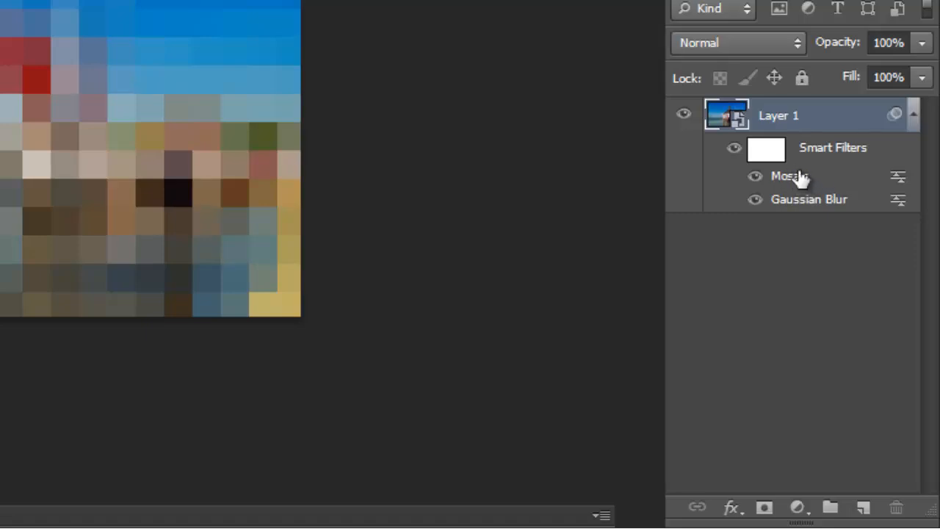
- Hide and show the Gaussian Blur and Mosaic smart filters one at a time, and view the Mosaic filter's blending options without changing them
left_click(753, 200)
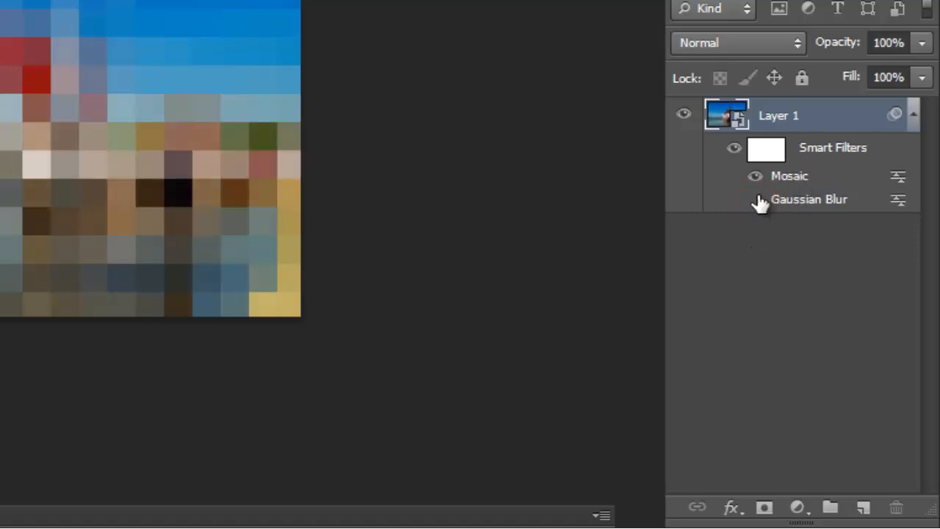
left_click(754, 199)
left_click(755, 176)
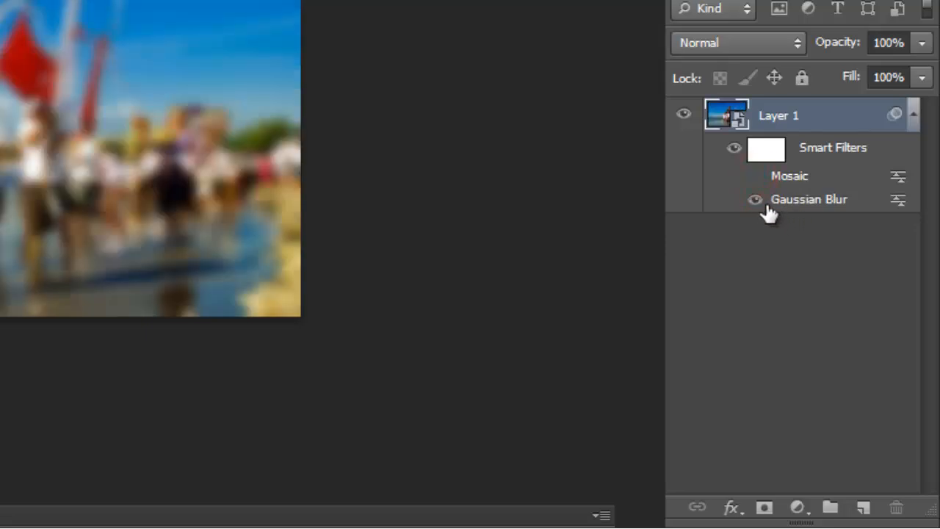
left_click(754, 176)
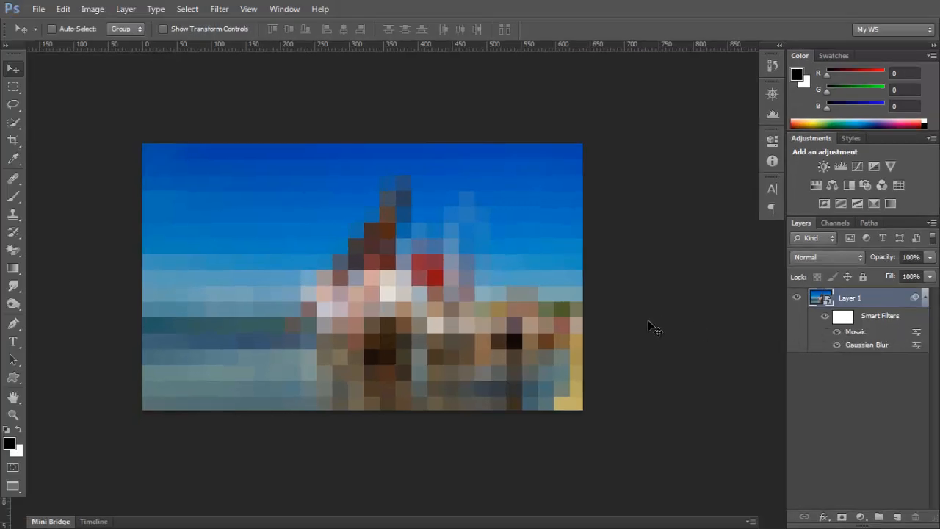
double_click(914, 336)
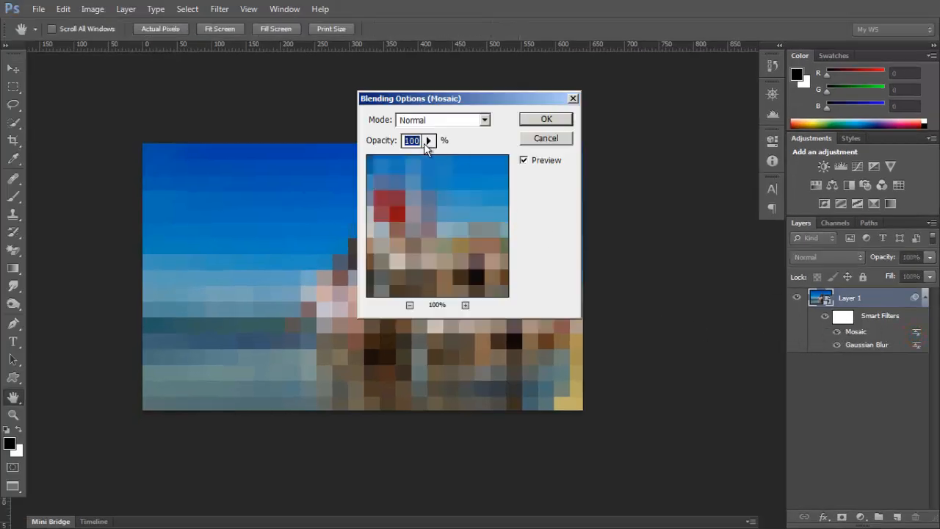
left_click(545, 138)
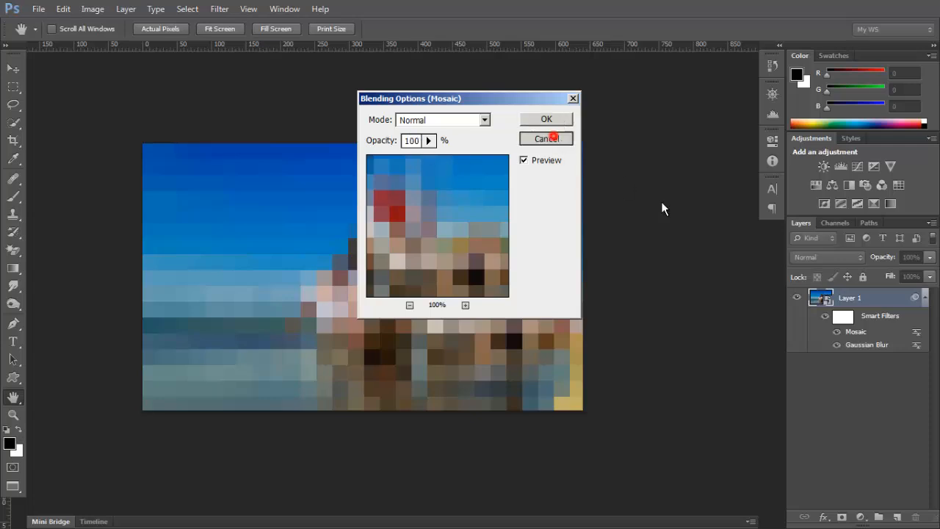
- Set the cell size of the existing Mosaic smart filter to 21 square
double_click(855, 331)
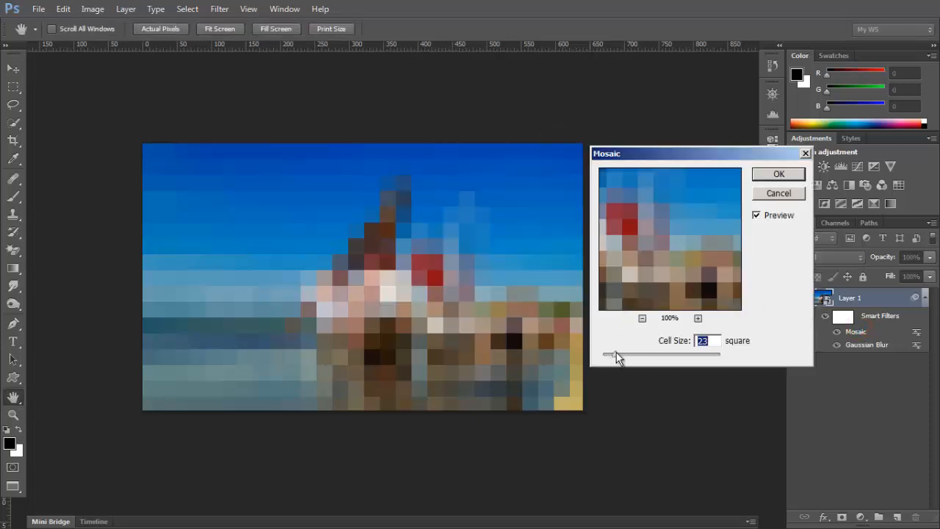
mouse_move(619, 357)
left_mouse_down()
mouse_move(650, 357)
mouse_move(617, 358)
left_mouse_up()
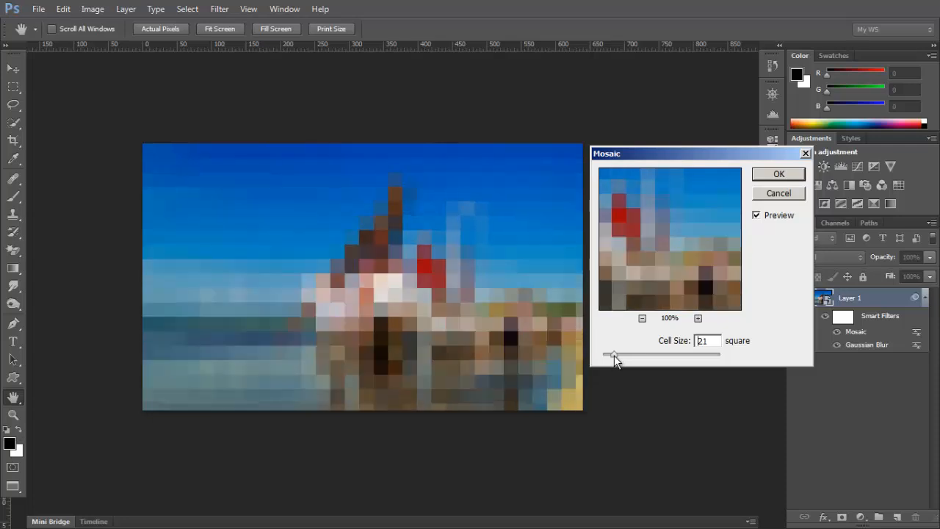
left_click(777, 175)
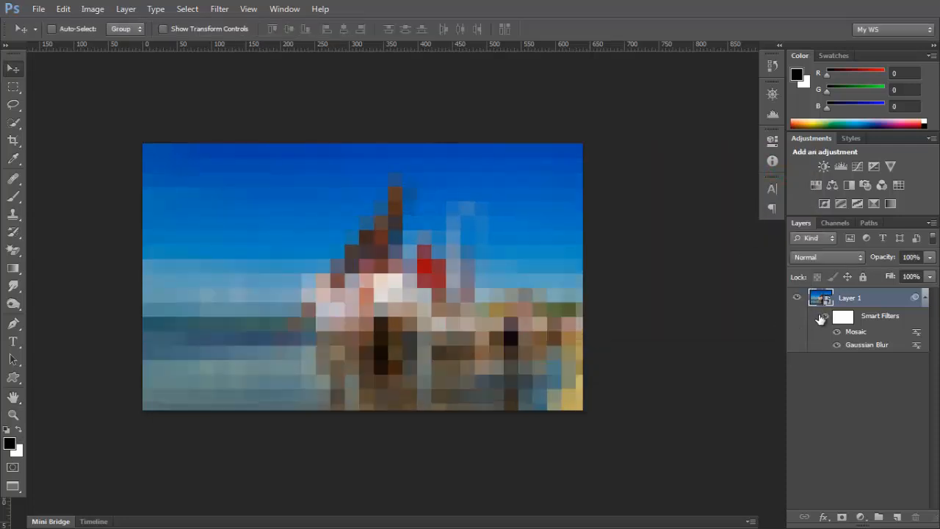
- Toggle all smart filters on Layer 1 off and on repeatedly to compare the original and filtered image, leaving them shown
left_click(825, 317)
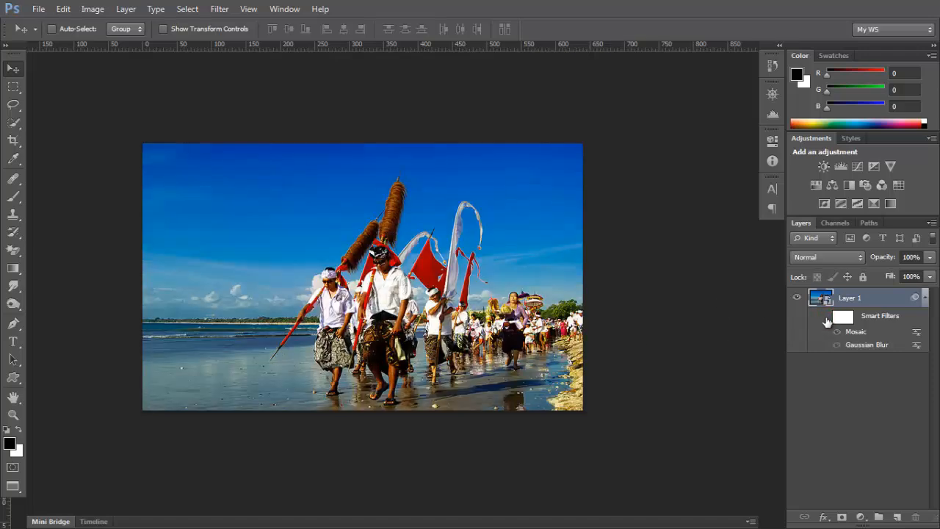
left_click(825, 317)
left_click(825, 317)
left_click(825, 317)
left_click(825, 317)
left_click(825, 317)
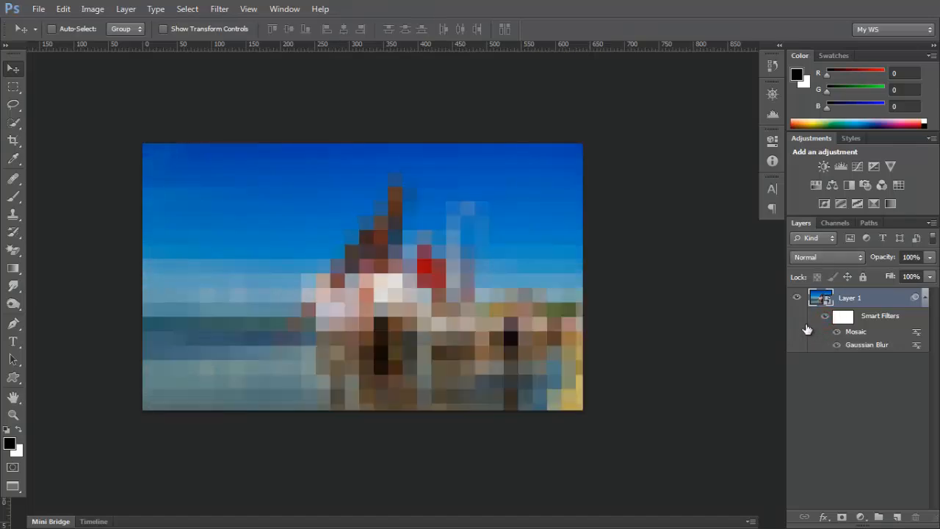